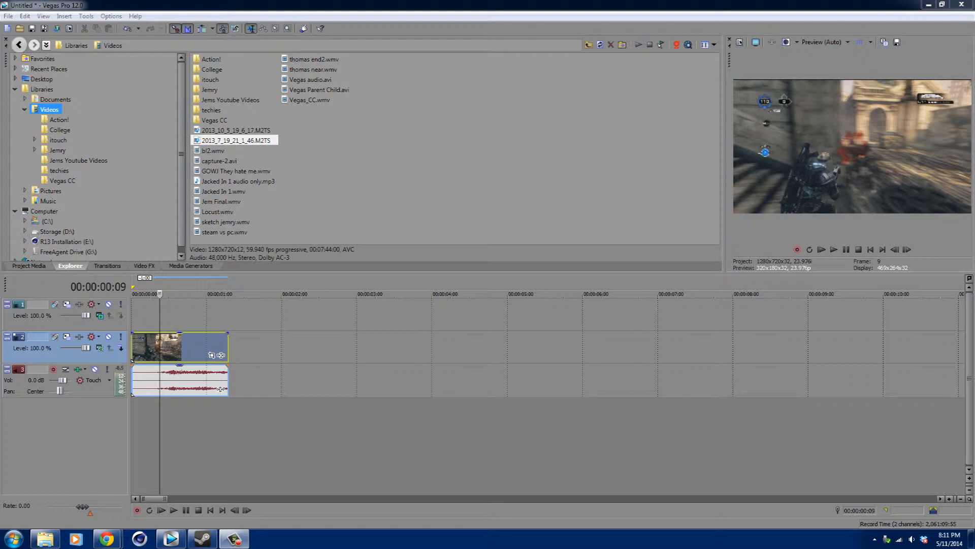
Open the 10. Glass folder under Desktop > Presets > Action Essentials 2 720p Disk 2 DSK torrent in the explorer.
click(41, 80)
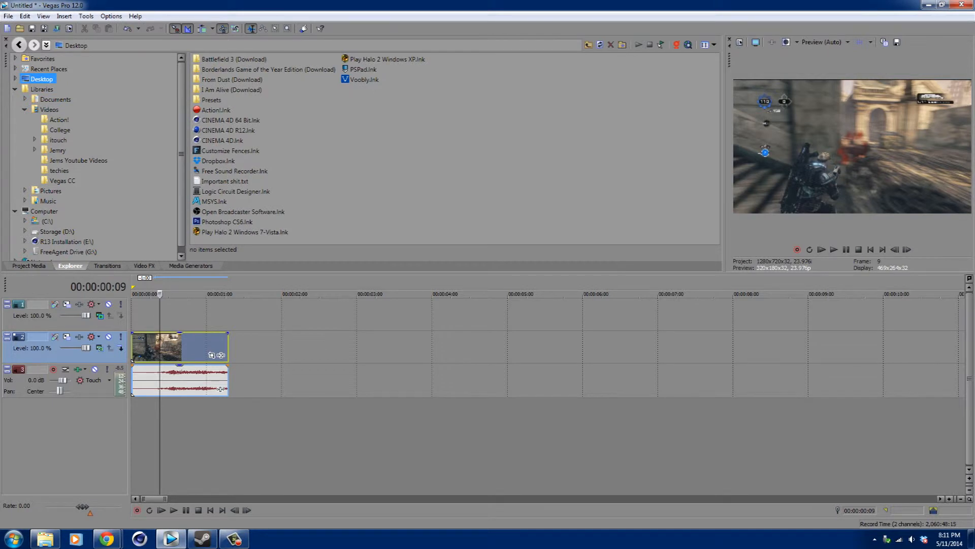
double_click(211, 100)
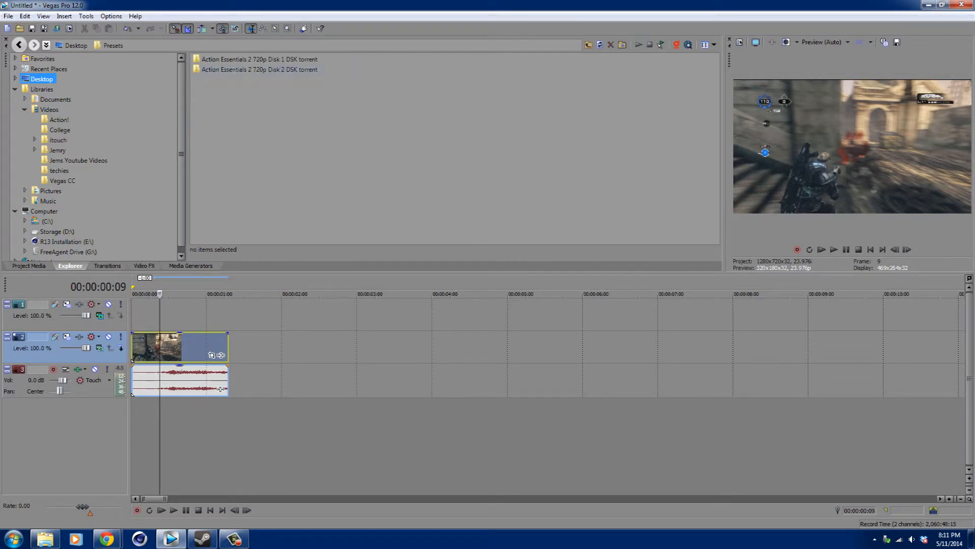
double_click(259, 70)
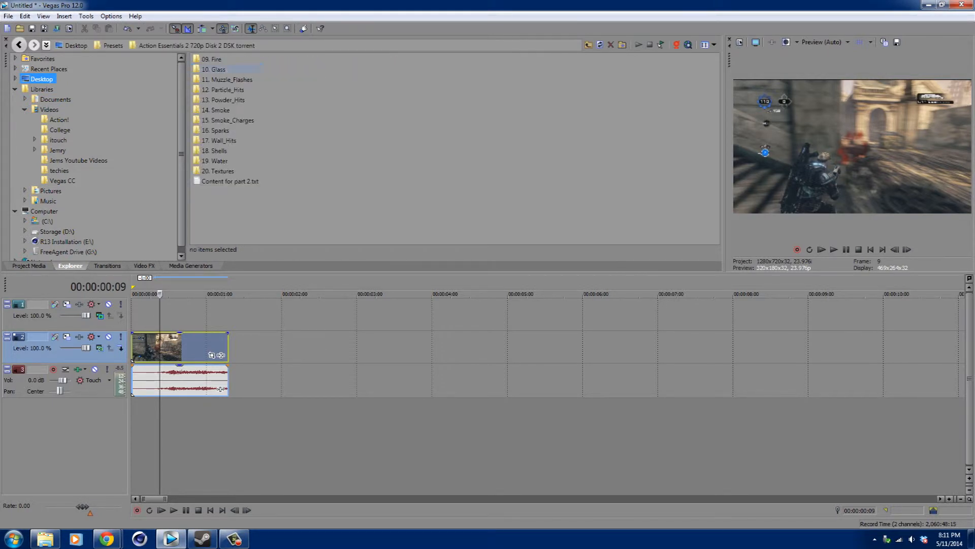
double_click(218, 69)
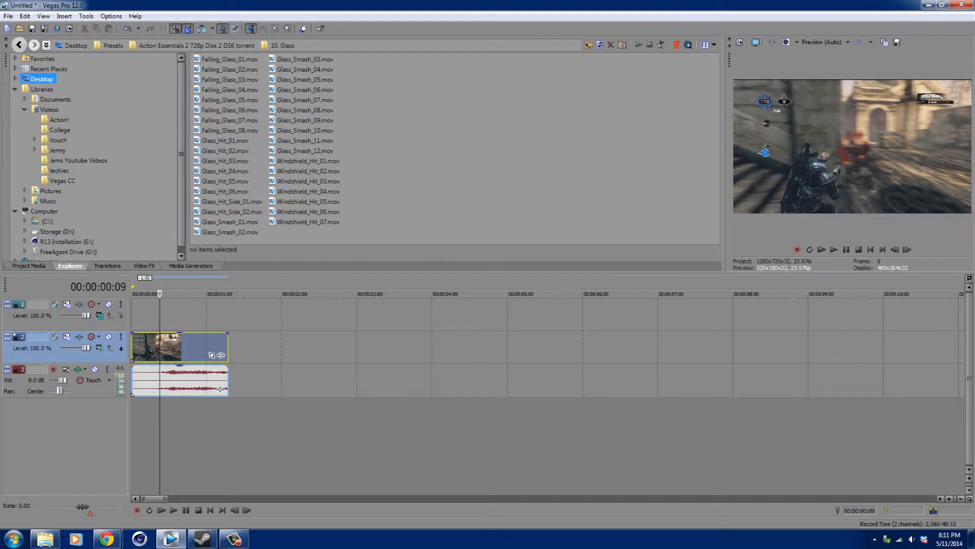
Try Glass_Smash_07.mov on the top video track, preview it, and delete the clip.
drag(305, 100, 134, 316)
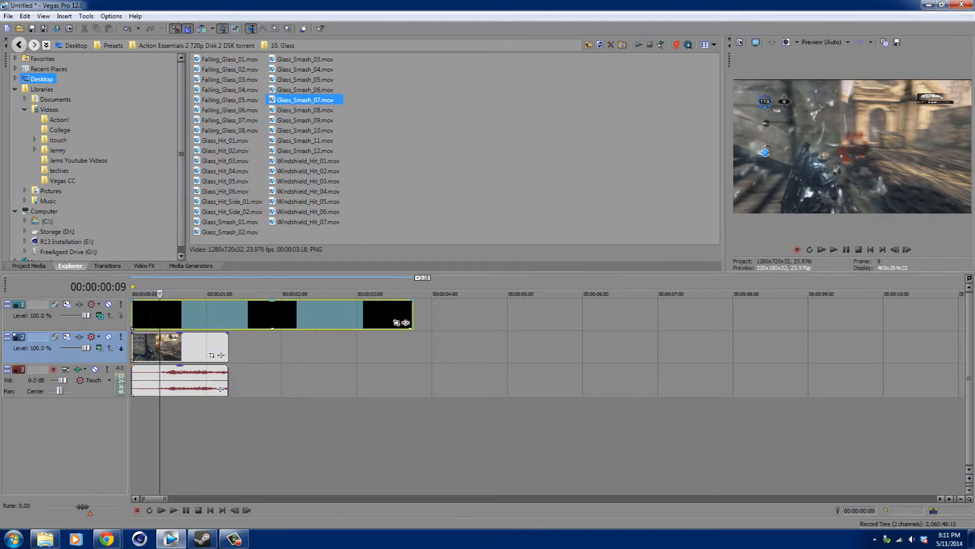
click(209, 316)
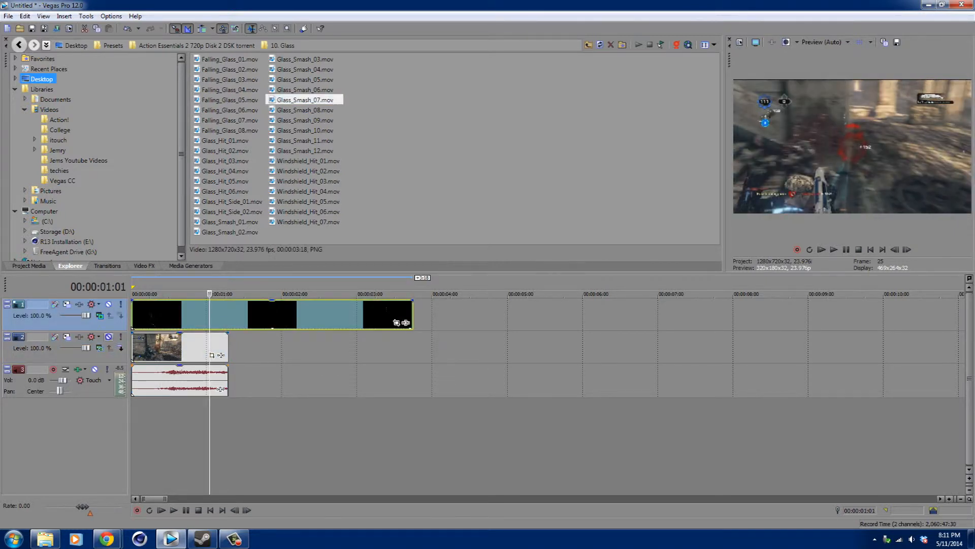
click(108, 336)
drag(209, 294, 133, 294)
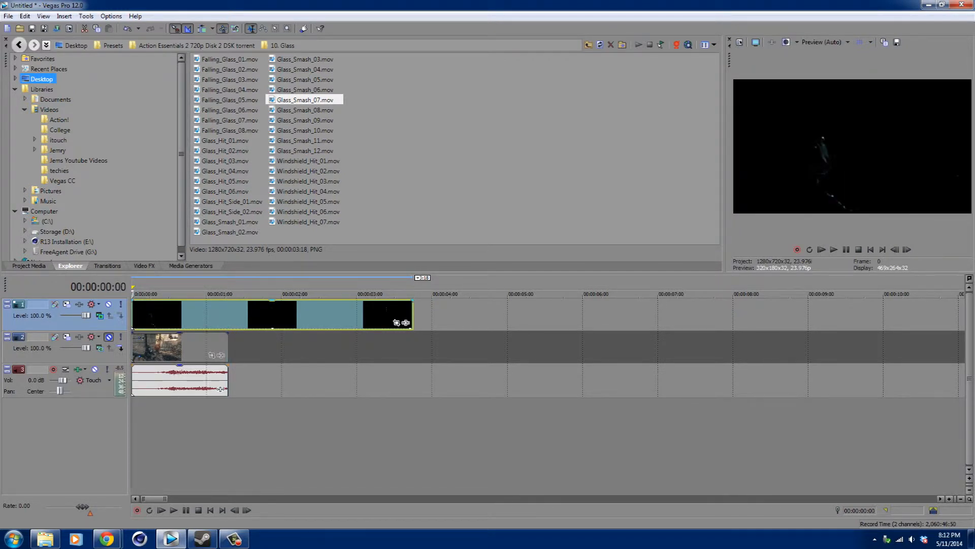
click(332, 294)
key(Delete)
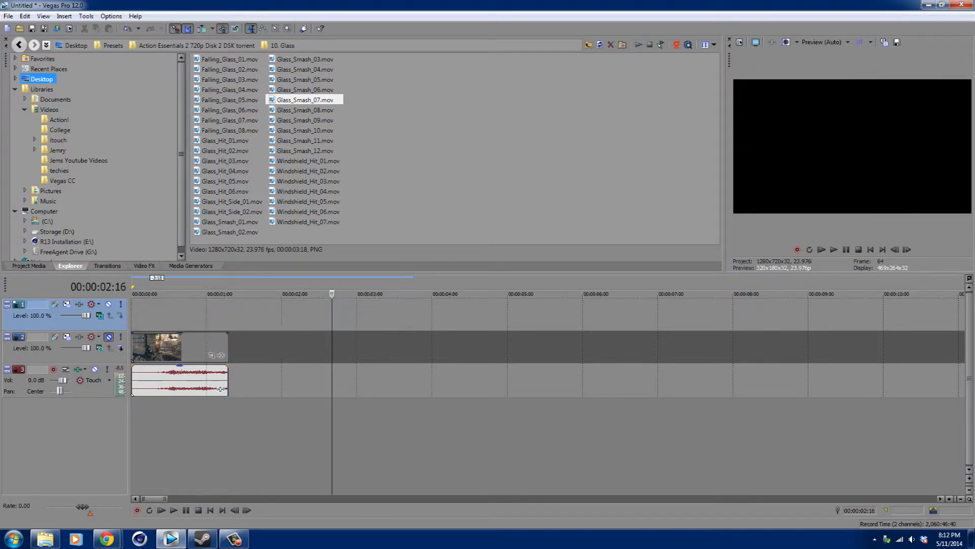
Add Glass_Smash_08.mov at the start of the top video track and step through frames to preview it.
drag(305, 110, 146, 314)
click(175, 314)
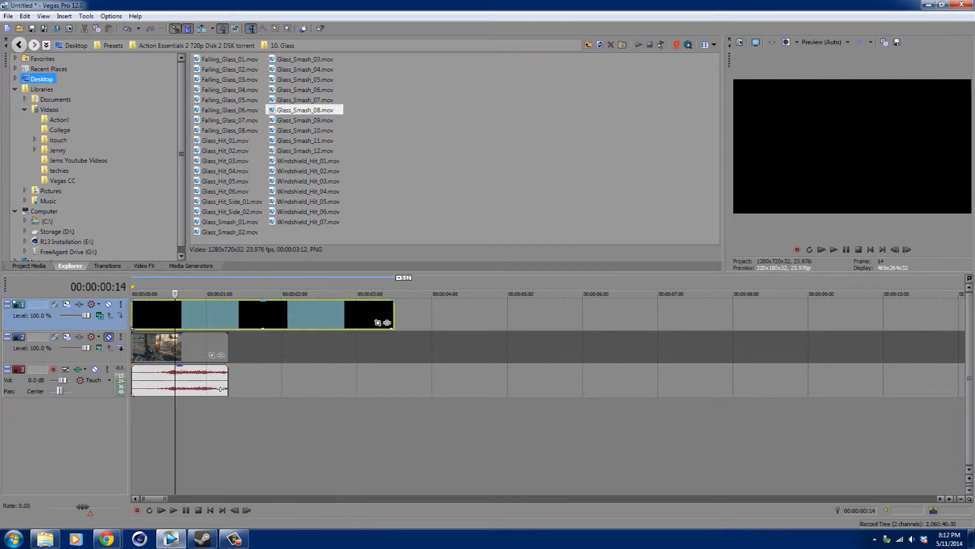
click(168, 314)
key(Left)
key(Left)
key(Left)
key(Left)
key(Left)
key(Left)
key(Left)
key(Left)
key(Left)
key(Left)
key(Left)
key(Left)
key(Right)
key(Right)
key(Right)
key(Right)
key(Right)
key(Right)
key(space)
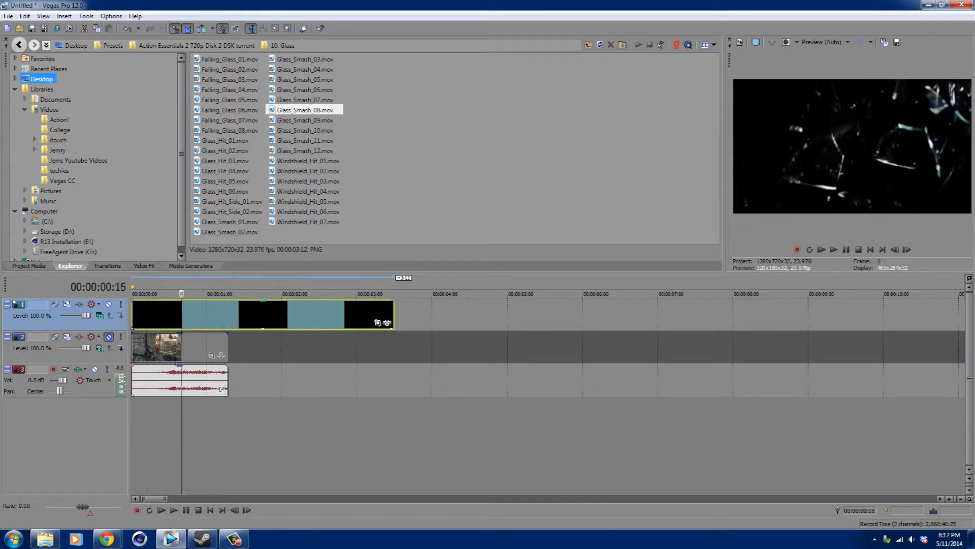
Shift the glass clip later along the top track, then back to the timeline start, and play the preview.
drag(257, 294, 133, 294)
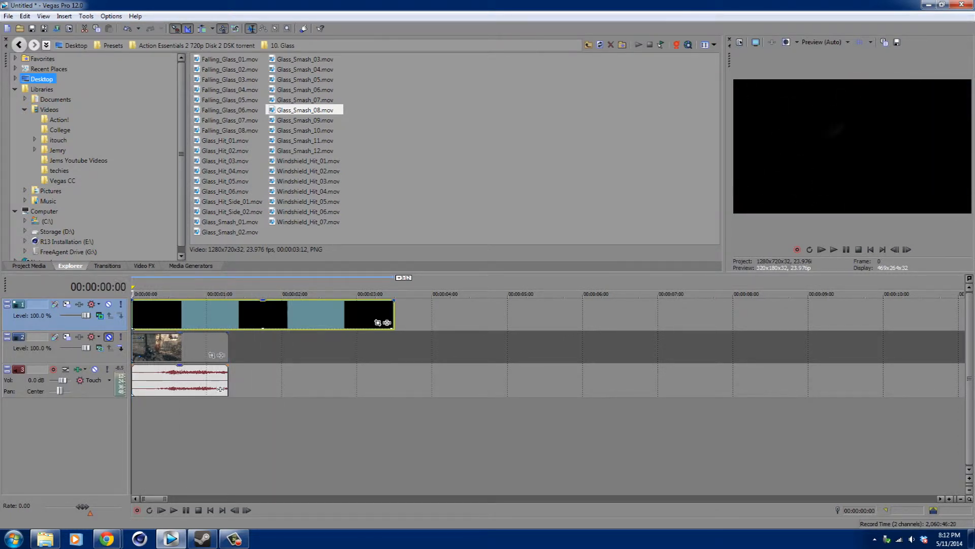
click(108, 337)
drag(204, 315, 344, 314)
click(156, 346)
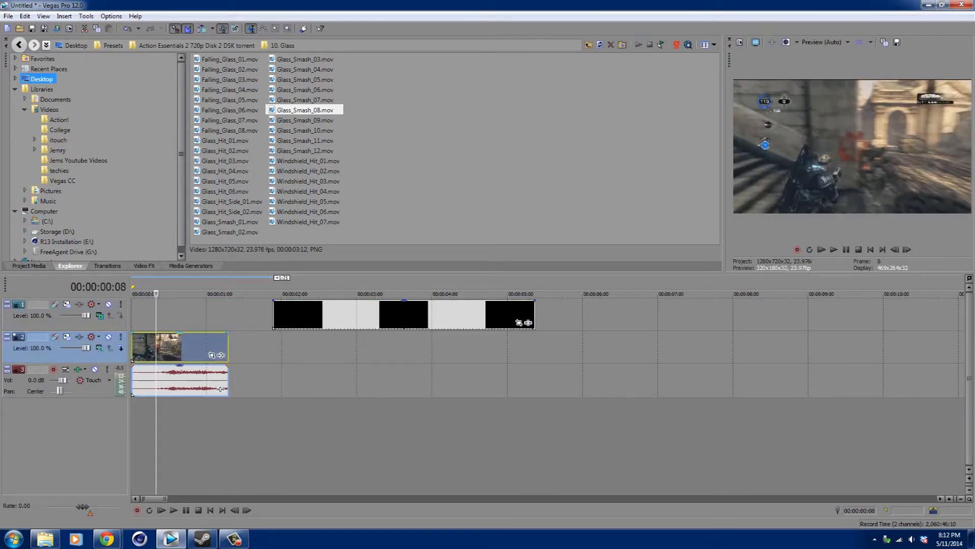
drag(156, 294, 134, 293)
click(94, 369)
key(space)
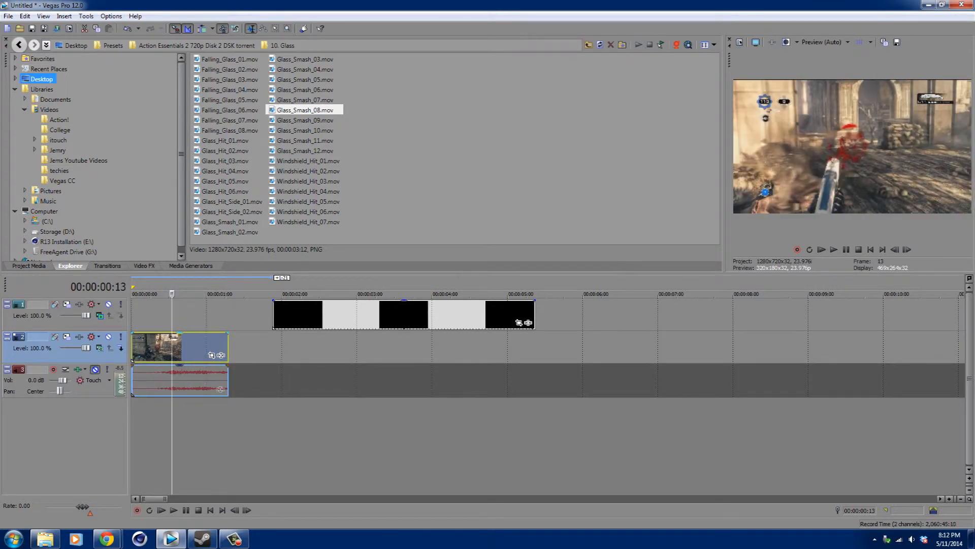
key(space)
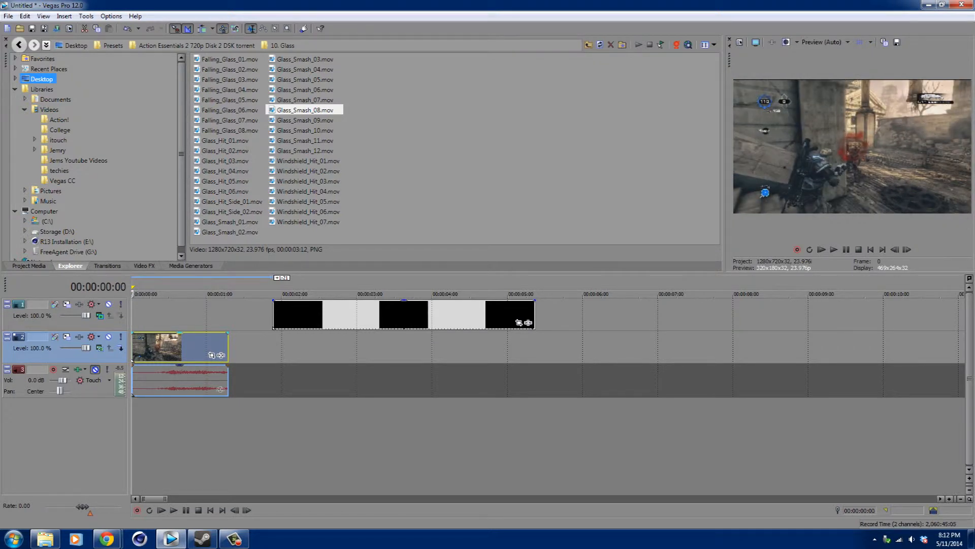
drag(304, 315, 163, 315)
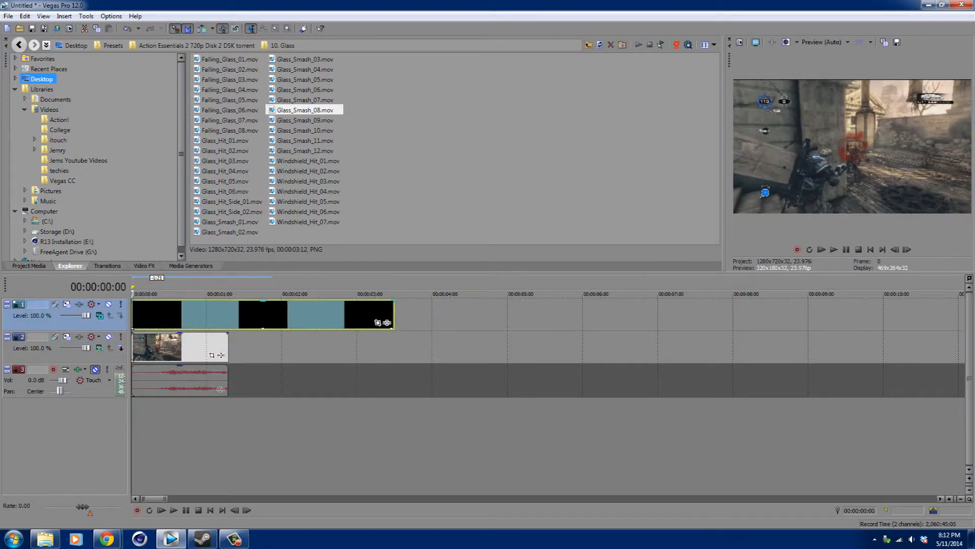
click(138, 315)
key(space)
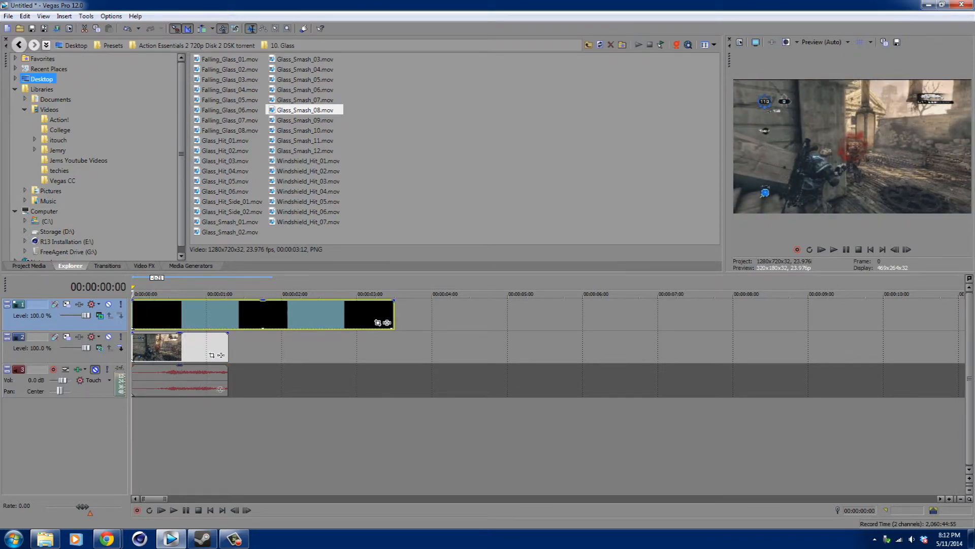
Set the top track's compositing mode to Source Alpha and remove the Glass_Smash_08 clip.
click(100, 315)
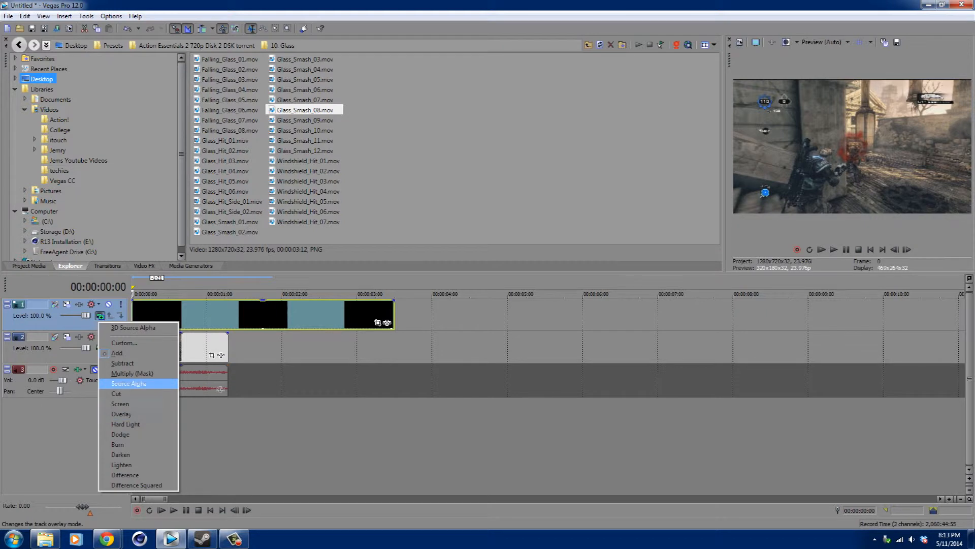
click(129, 383)
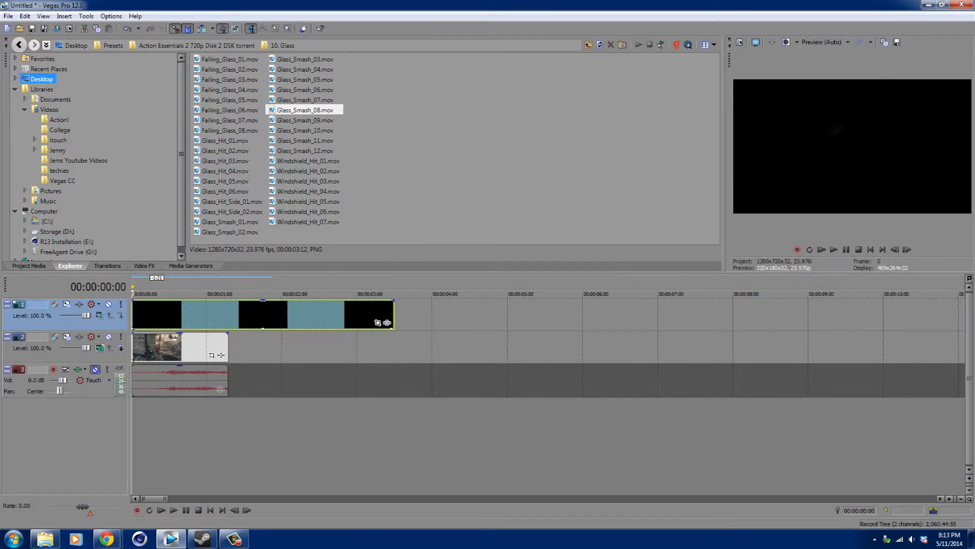
click(100, 315)
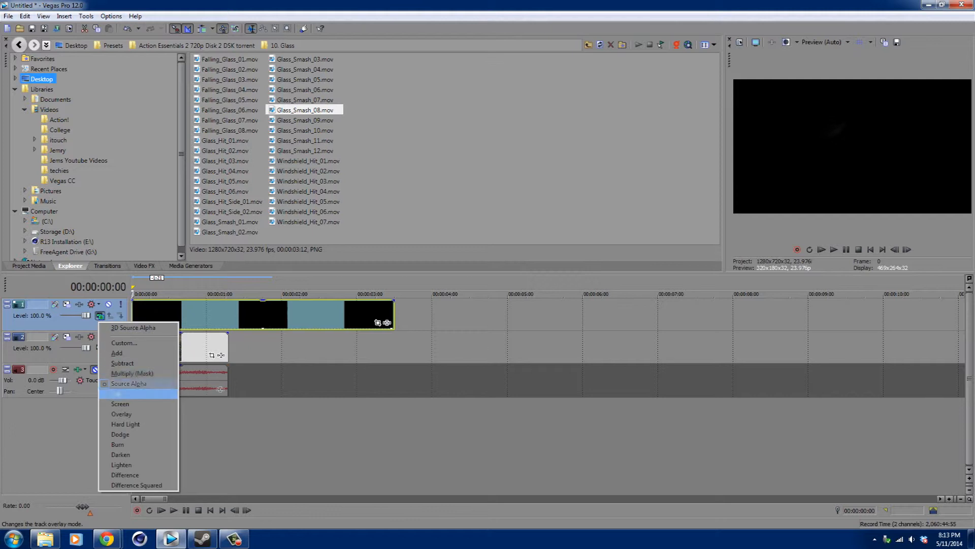
click(304, 293)
drag(304, 293, 150, 294)
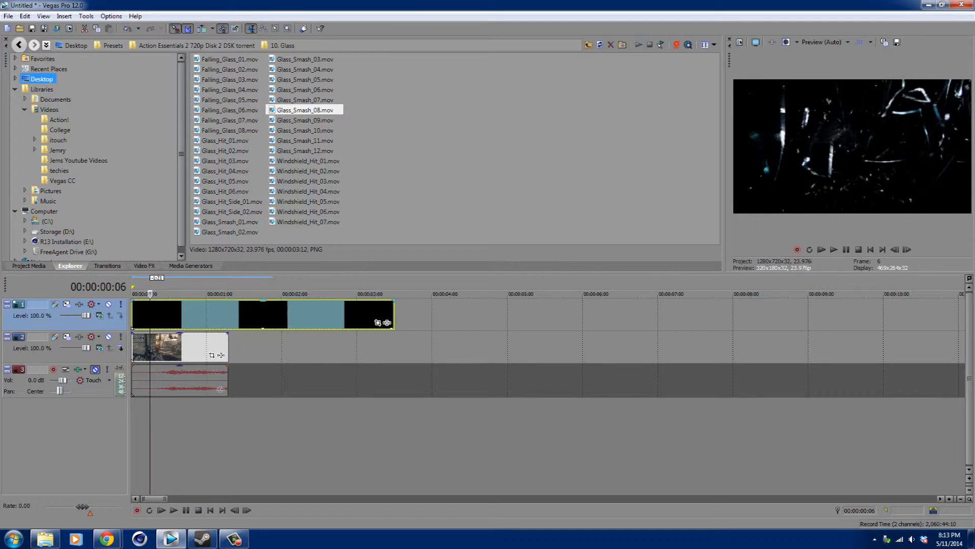
click(276, 315)
key(Delete)
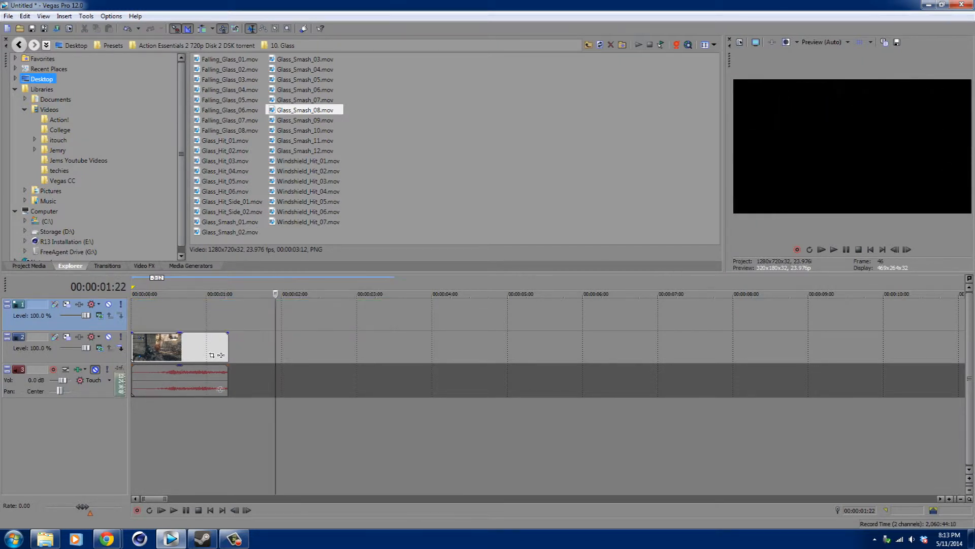
Try Glass_Smash_03.mov on the top video track and delete it.
drag(305, 60, 197, 294)
click(148, 294)
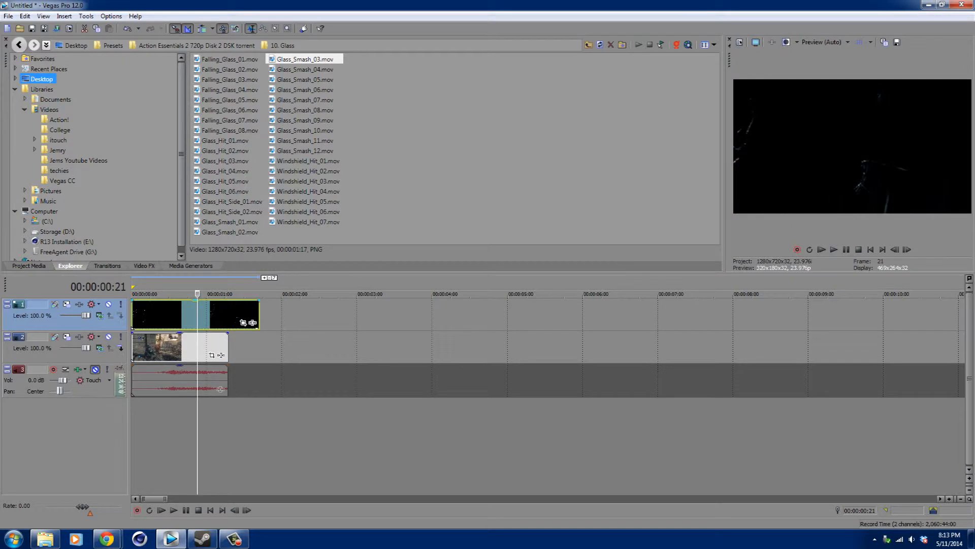
key(Delete)
Try Glass_Smash_04.mov at the start of the top video track and delete it.
click(304, 69)
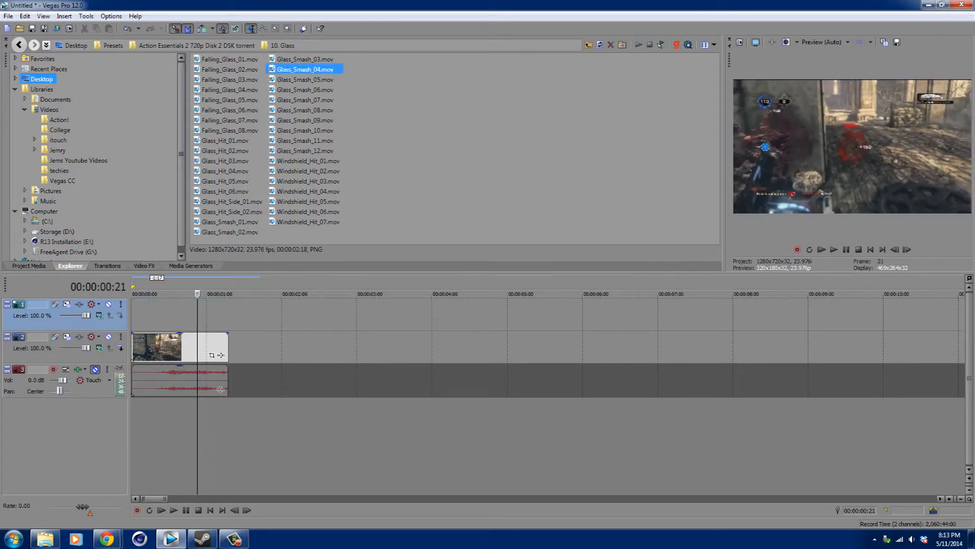
drag(305, 70, 133, 316)
drag(197, 294, 165, 294)
key(Delete)
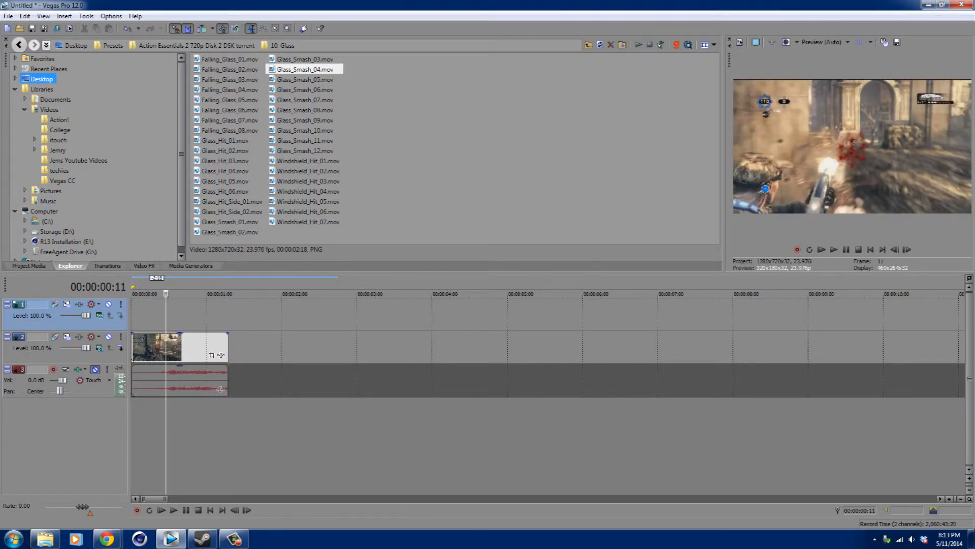
Add Glass_Smash_10.mov at the start of the top video track and return the cursor to the beginning.
click(305, 130)
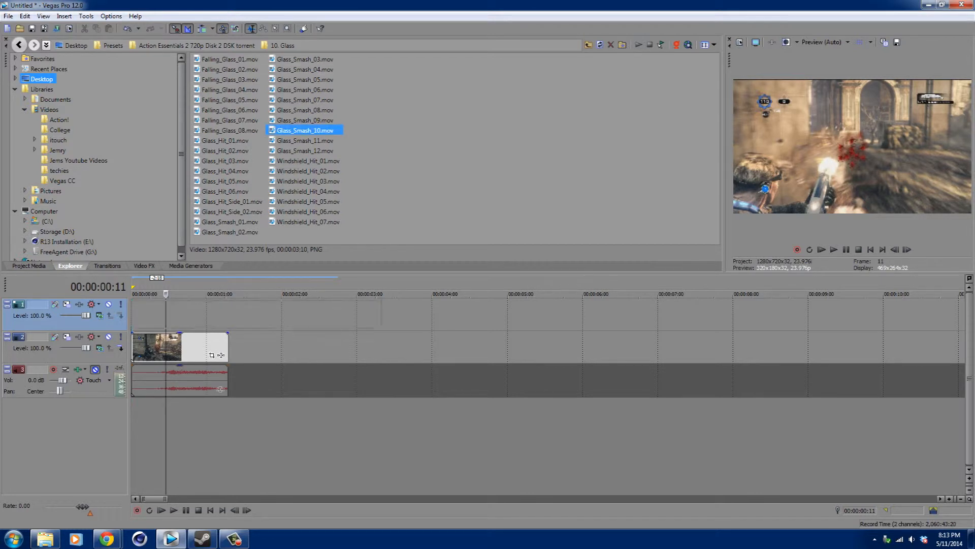
drag(305, 131, 133, 313)
click(216, 293)
drag(216, 294, 132, 293)
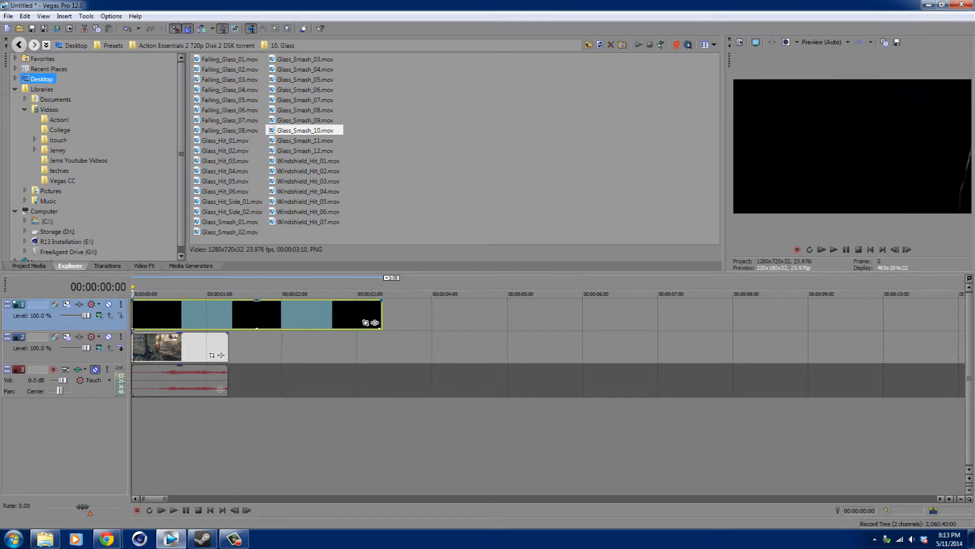
Compare the Add and Cut compositing modes for the top video track.
click(100, 315)
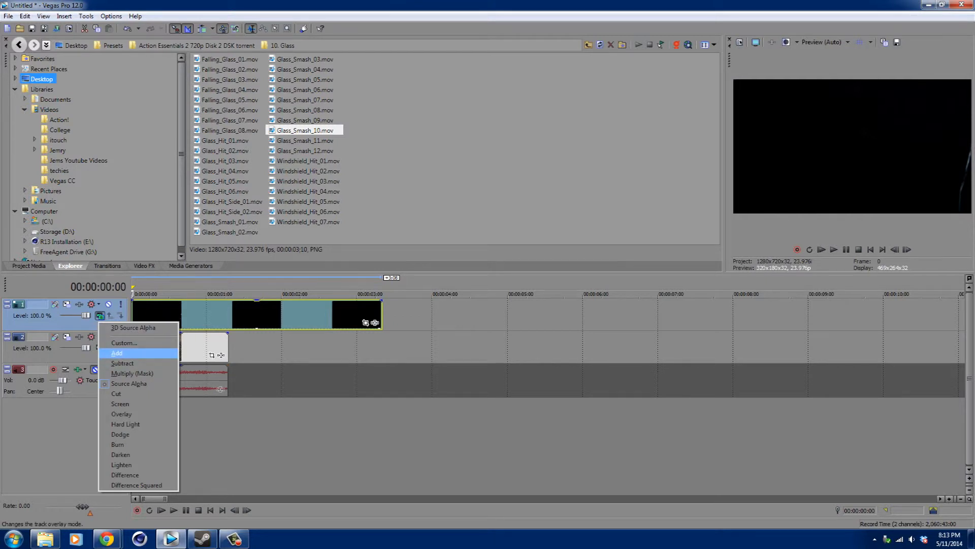
click(117, 353)
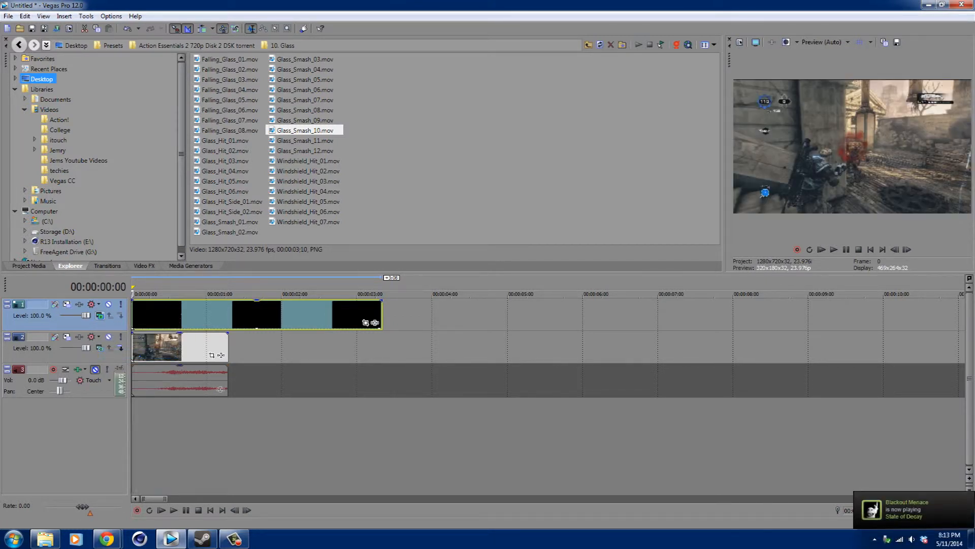
click(99, 315)
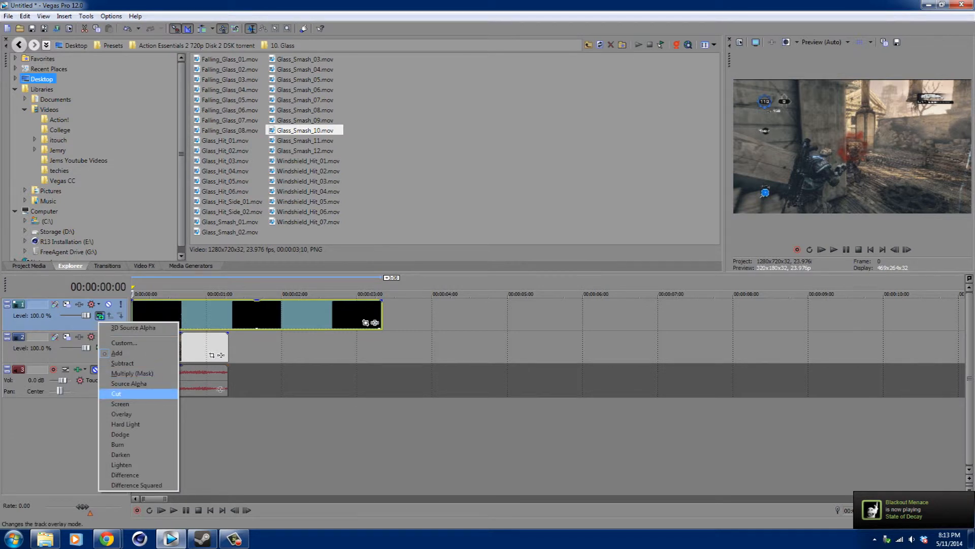
key(Return)
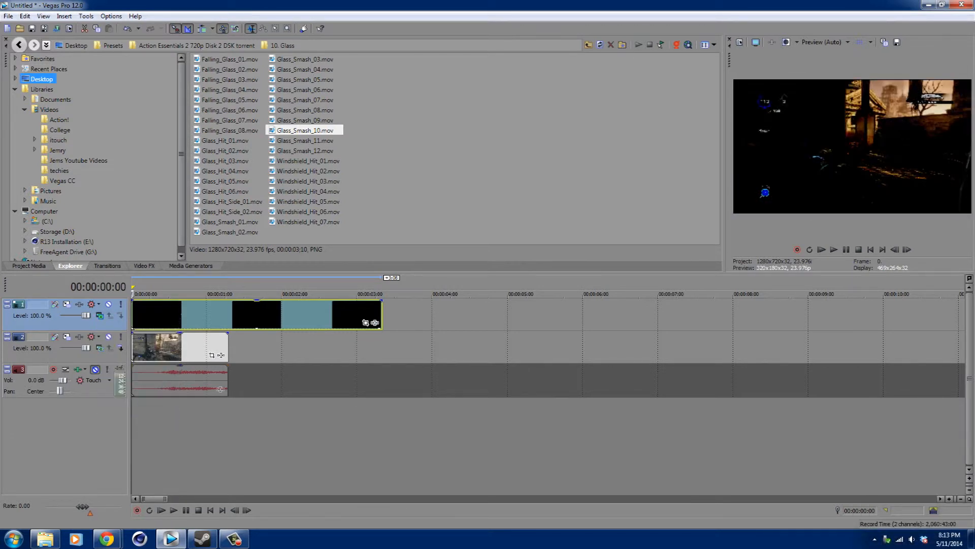
click(100, 316)
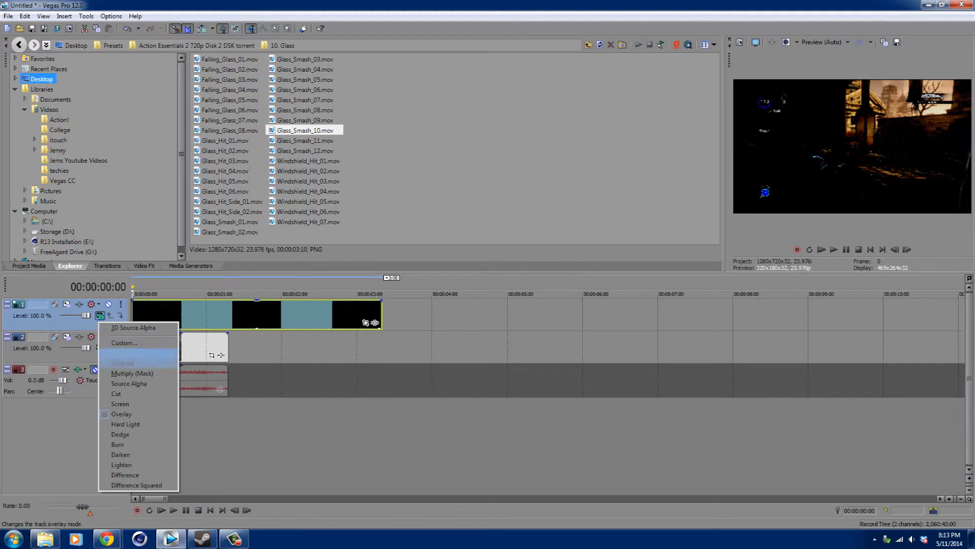
key(Up)
key(Up)
key(Up)
key(Up)
key(Up)
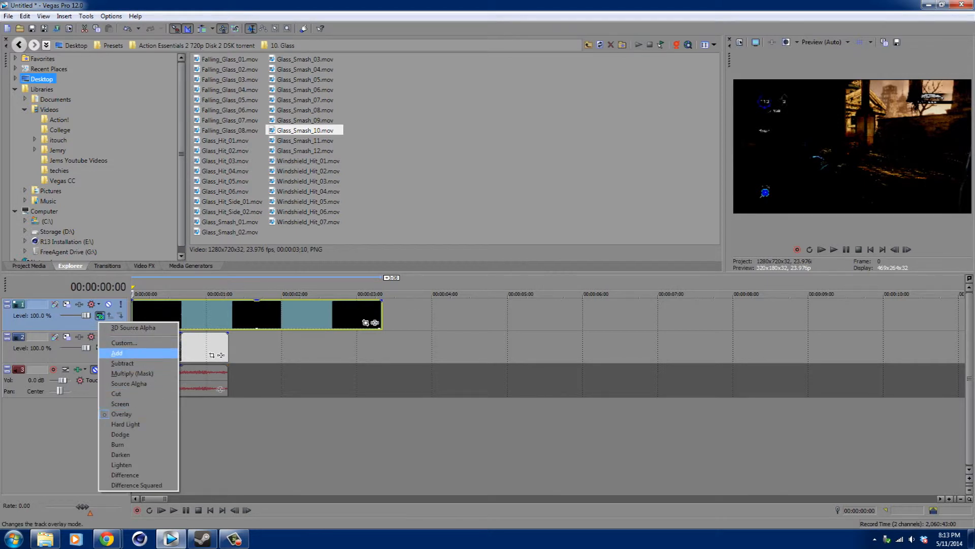
key(Return)
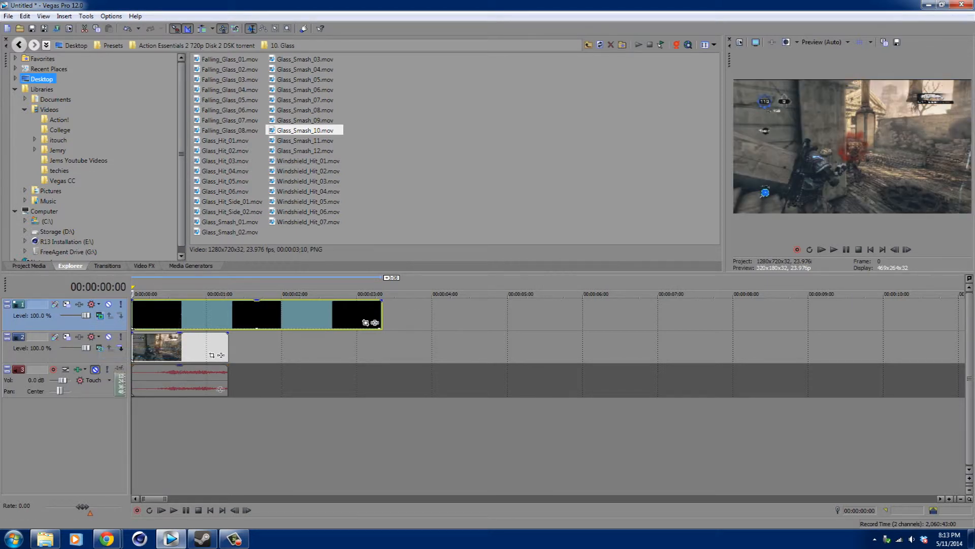
Set the top video track's compositing mode to Overlay.
click(100, 315)
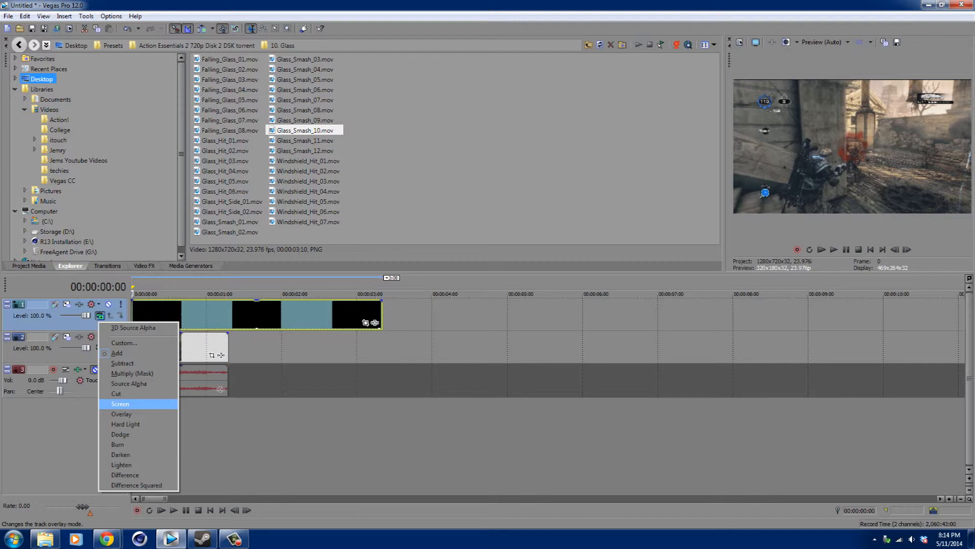
key(Down)
key(Return)
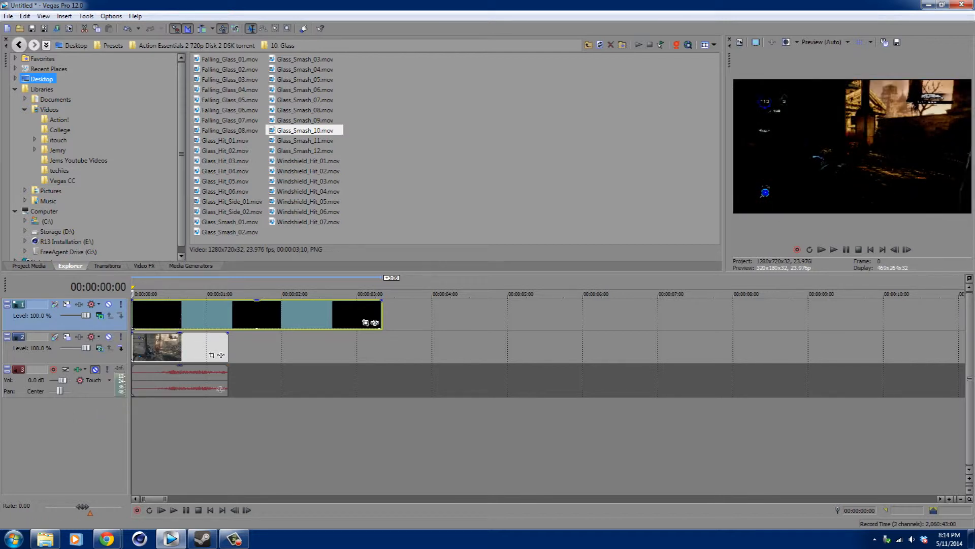
Set the top track's compositing mode to Dodge and play back the start of the timeline.
click(100, 315)
click(137, 434)
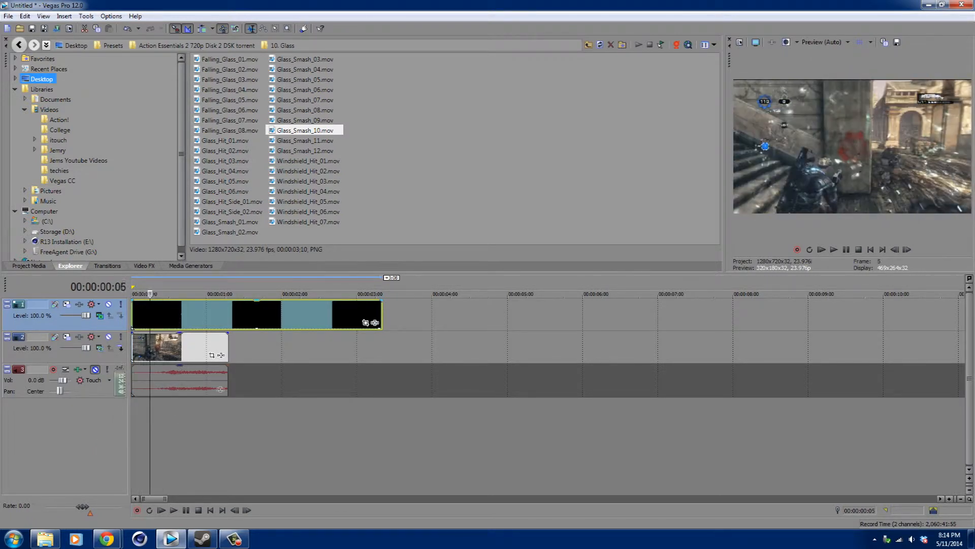
key(space)
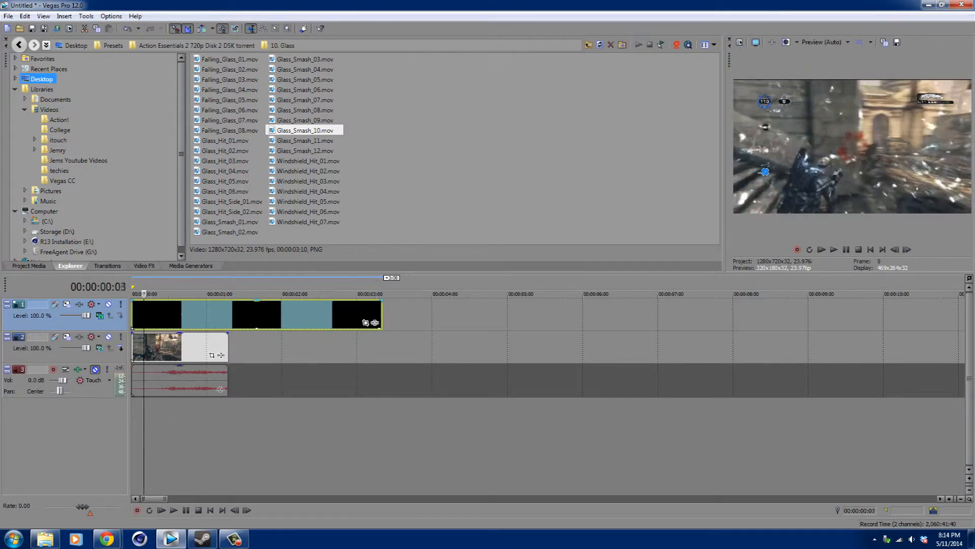
key(space)
drag(181, 293, 132, 293)
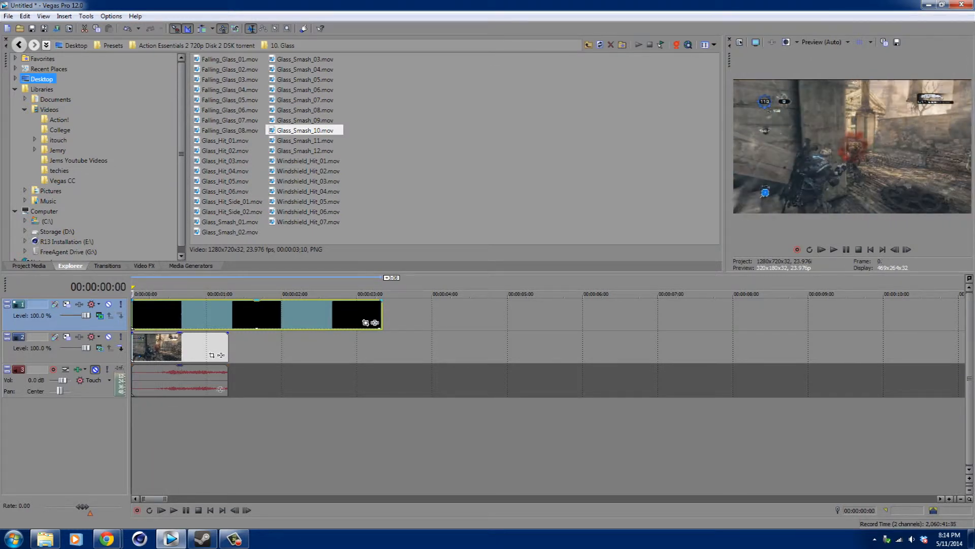
click(835, 249)
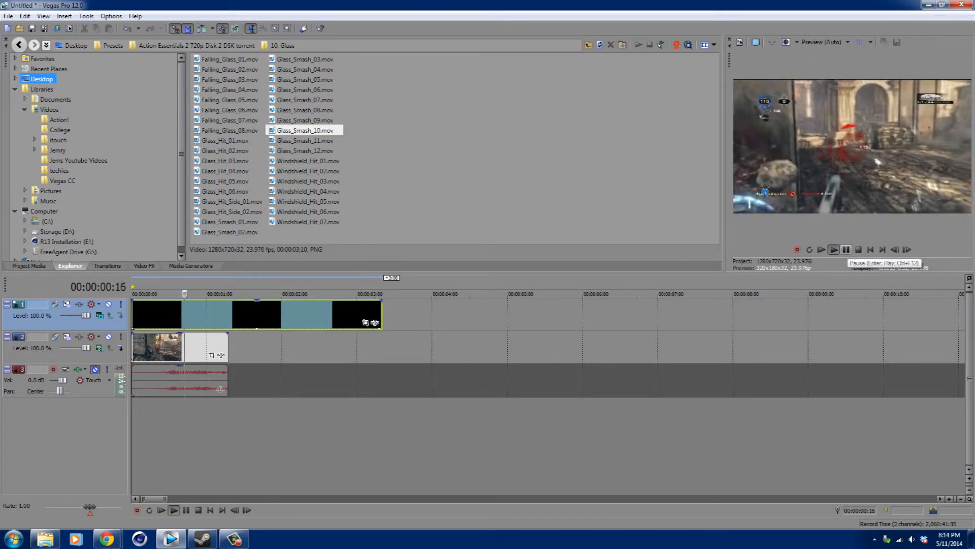
click(847, 250)
Move the Glass_Smash_10 clip to about 1 second, preview it, and move it back to the start.
drag(305, 315, 408, 315)
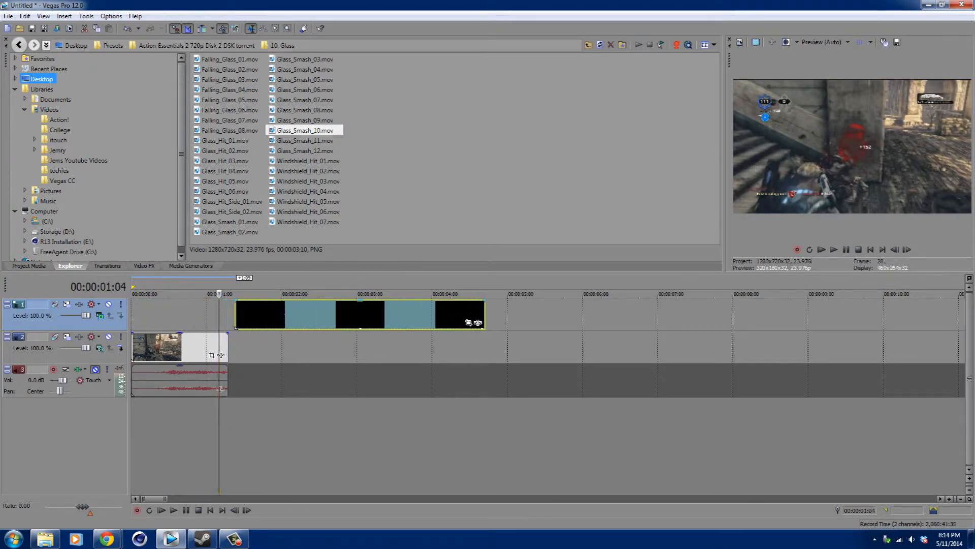
click(235, 421)
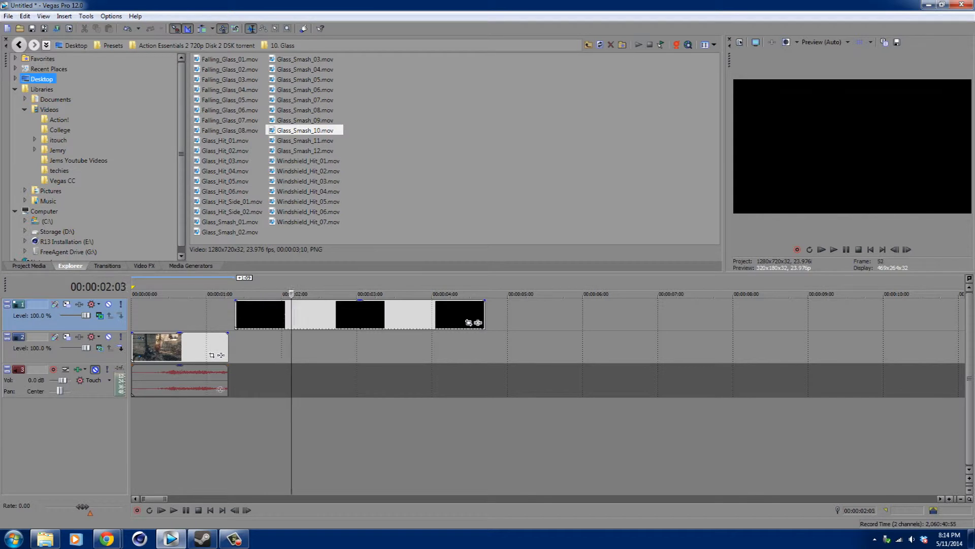
click(236, 315)
click(834, 250)
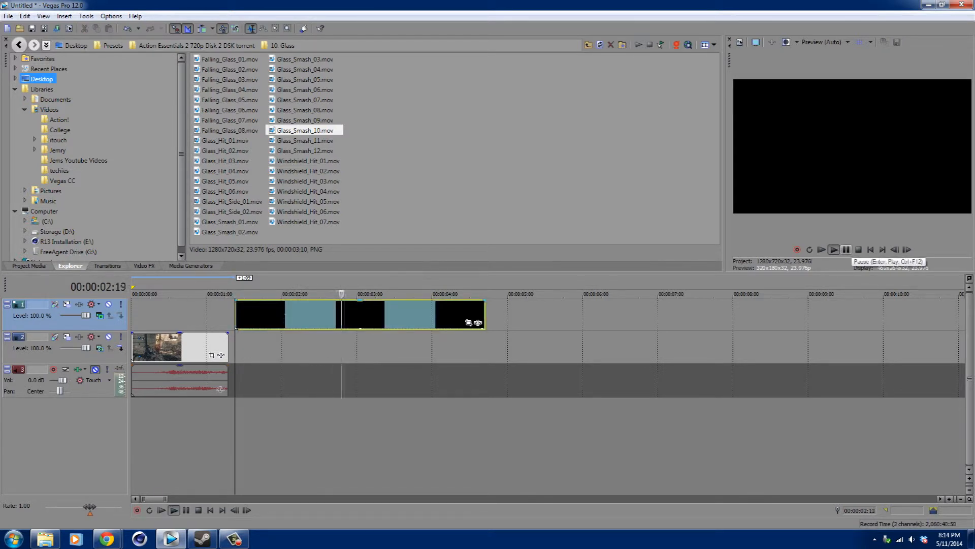
click(845, 250)
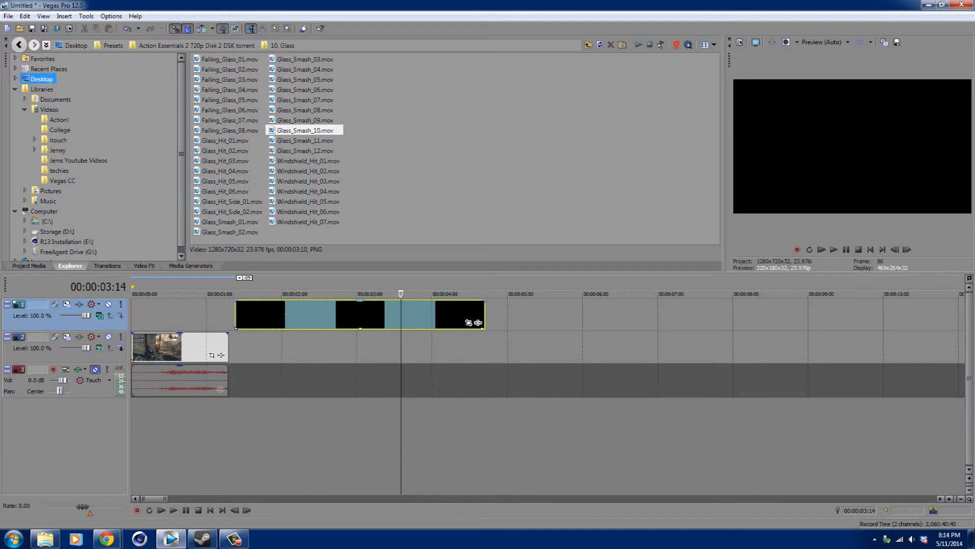
drag(360, 315, 257, 315)
Set the top track's compositing mode to Source Alpha and delete the Glass_Smash_10 clip.
click(100, 315)
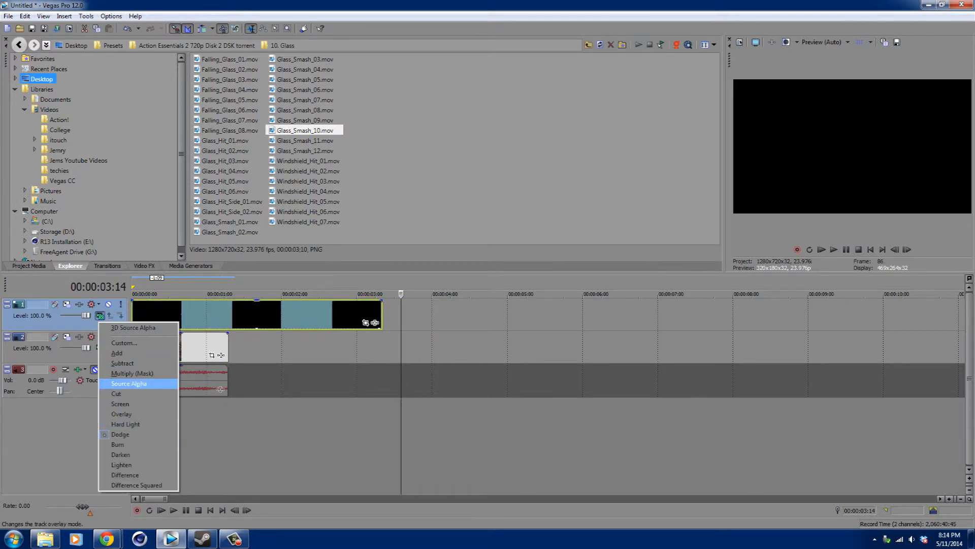
click(133, 384)
drag(218, 316, 481, 316)
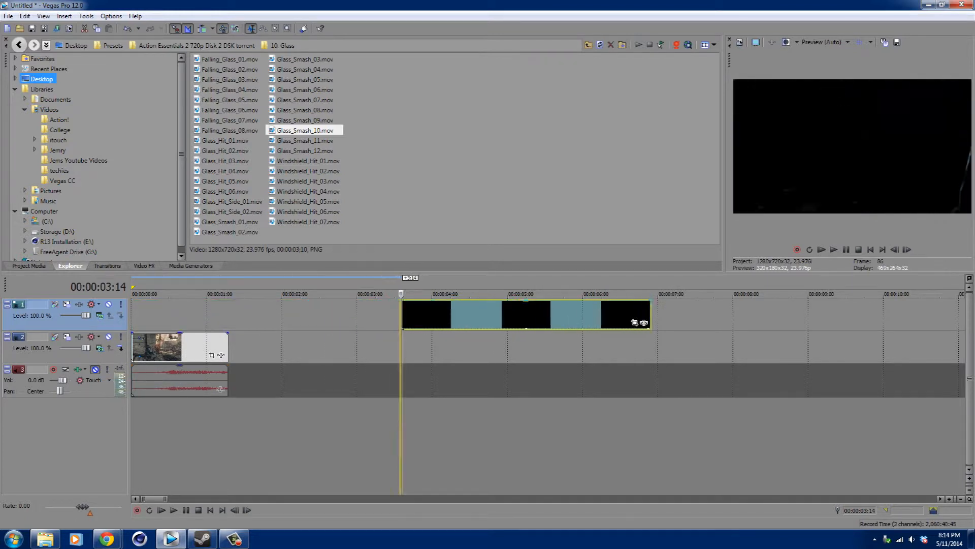
key(Delete)
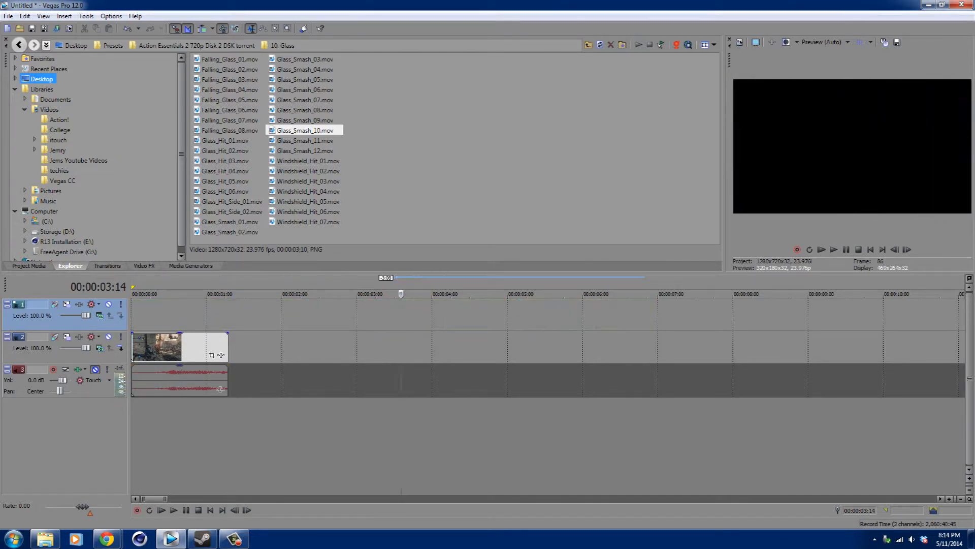
Add Glass_Smash_11.mov to the top track, move it to start about 20 frames in, and preview it.
drag(305, 140, 391, 293)
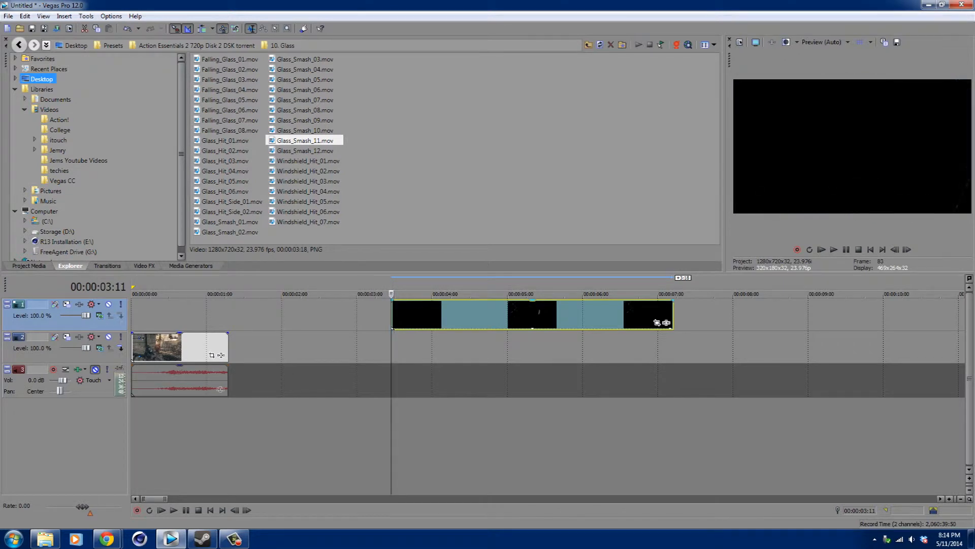
drag(534, 315, 336, 315)
click(822, 249)
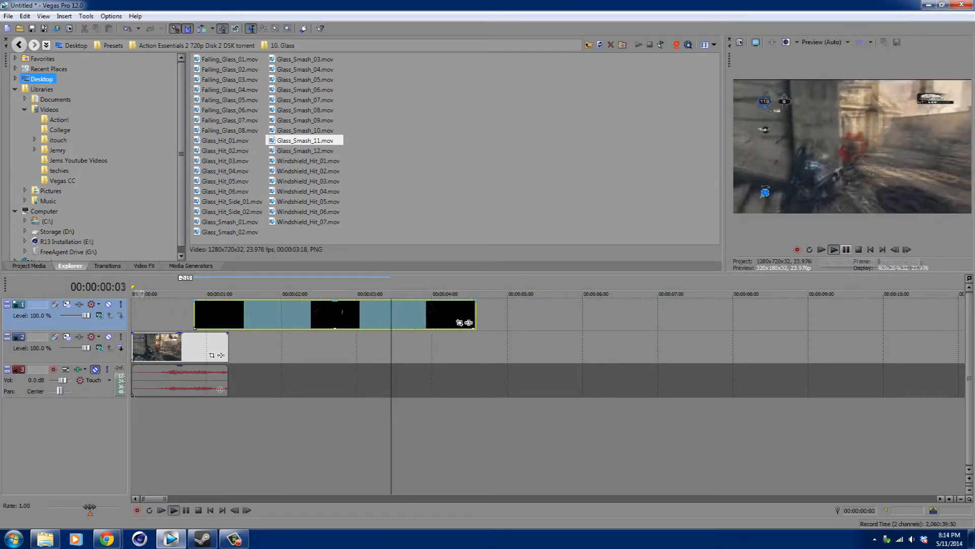
click(846, 249)
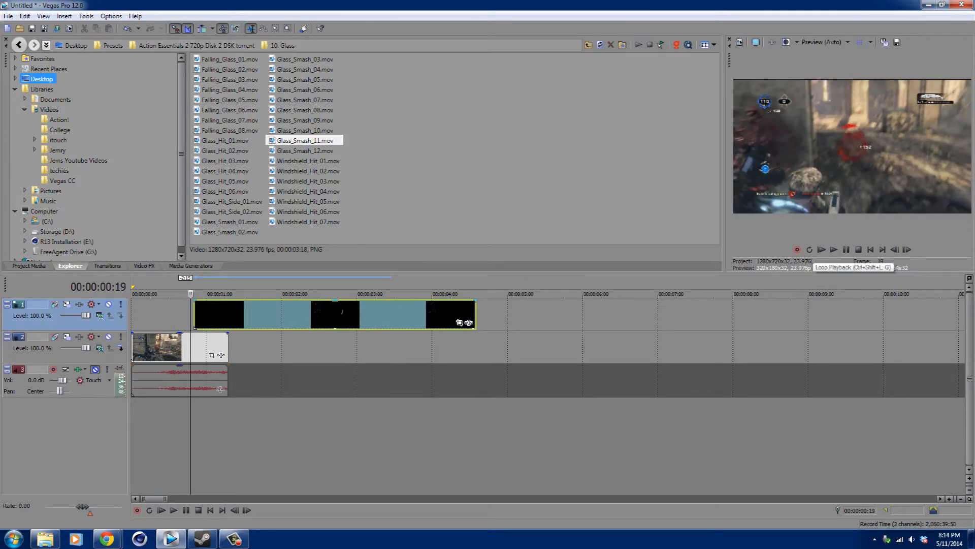
Frame-step through the footage and move the glass clip to start about half a second in.
key(Left)
key(Left)
key(Left)
key(Left)
key(Left)
key(Left)
key(Left)
key(Left)
key(Left)
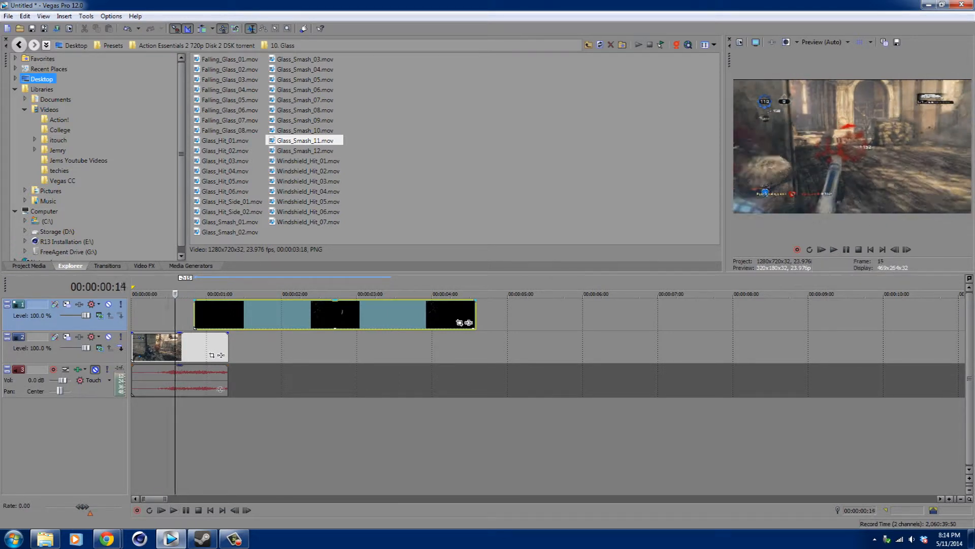
key(Right)
key(Right)
key(Right)
key(Right)
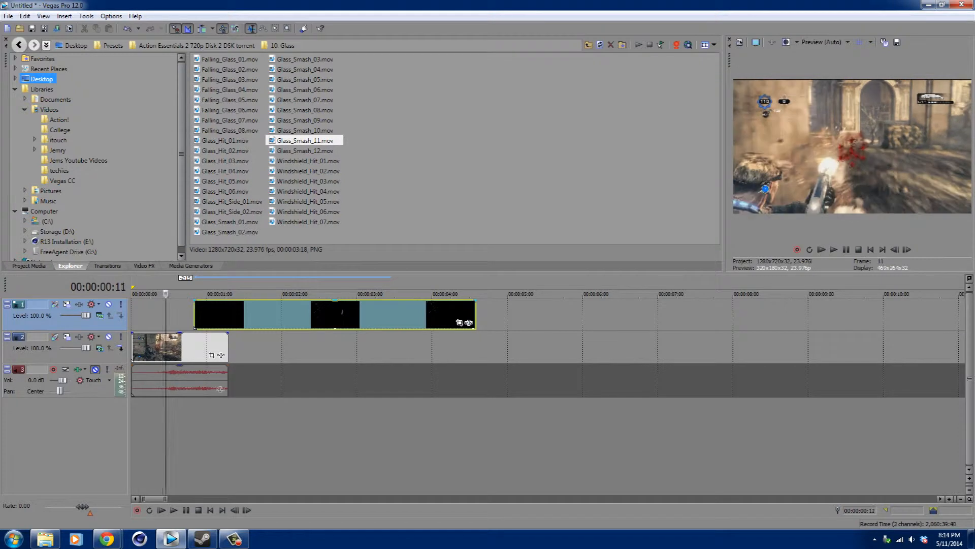
drag(284, 315, 260, 315)
Play back the glass effect over the gameplay from the start.
click(833, 249)
click(858, 250)
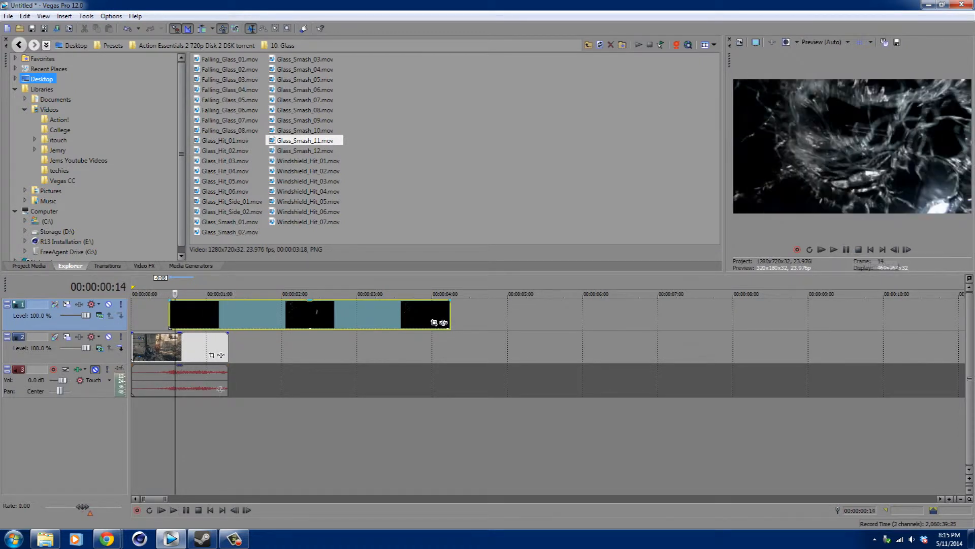
click(822, 250)
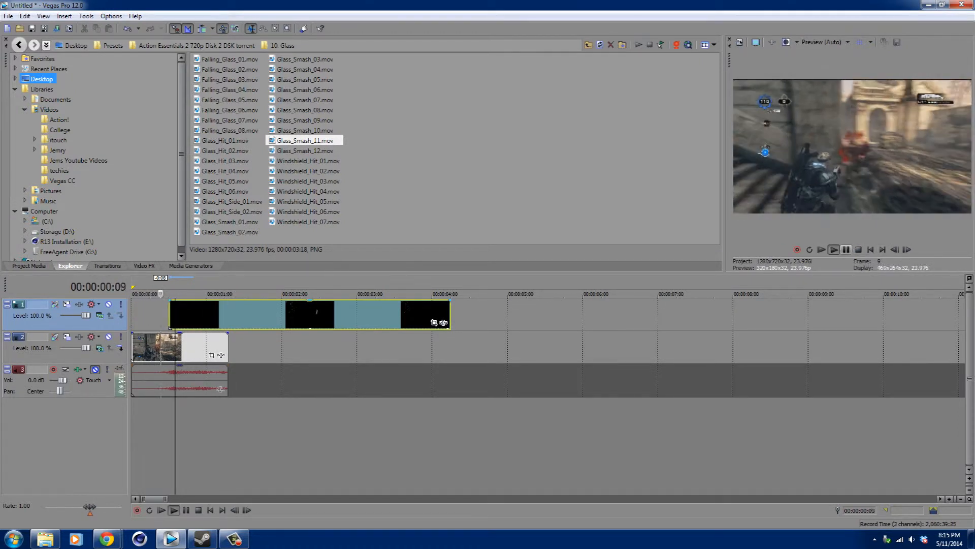
click(846, 249)
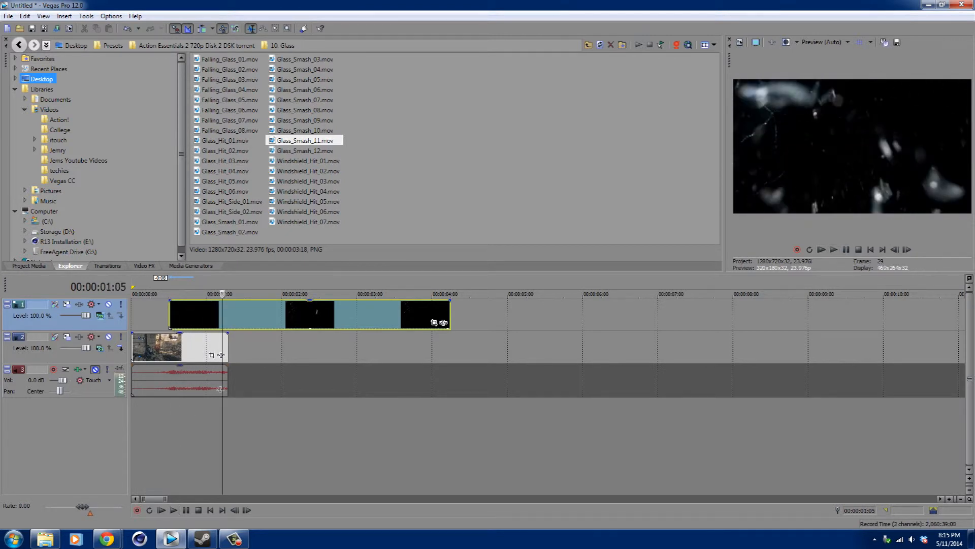
Set the top track's compositing mode to Add and preview the result.
click(100, 315)
click(137, 353)
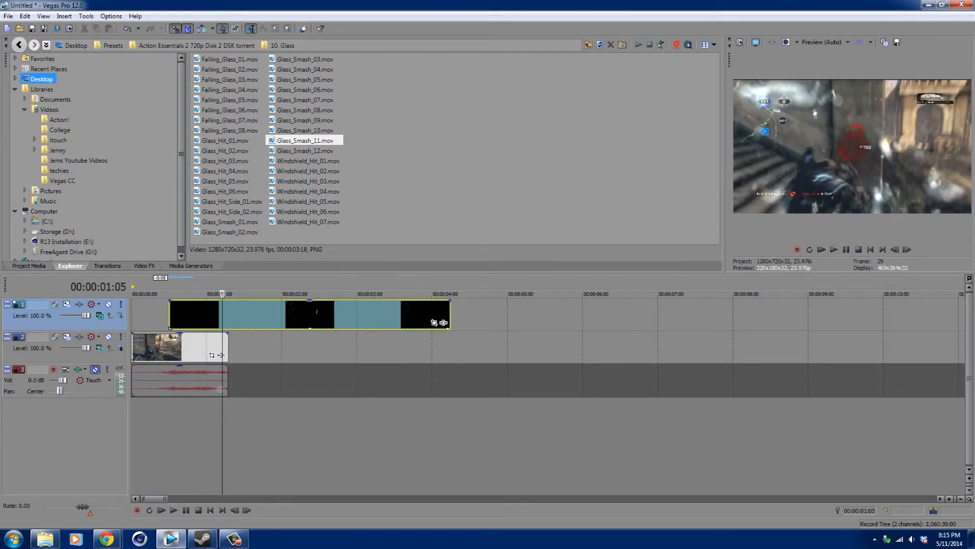
click(834, 249)
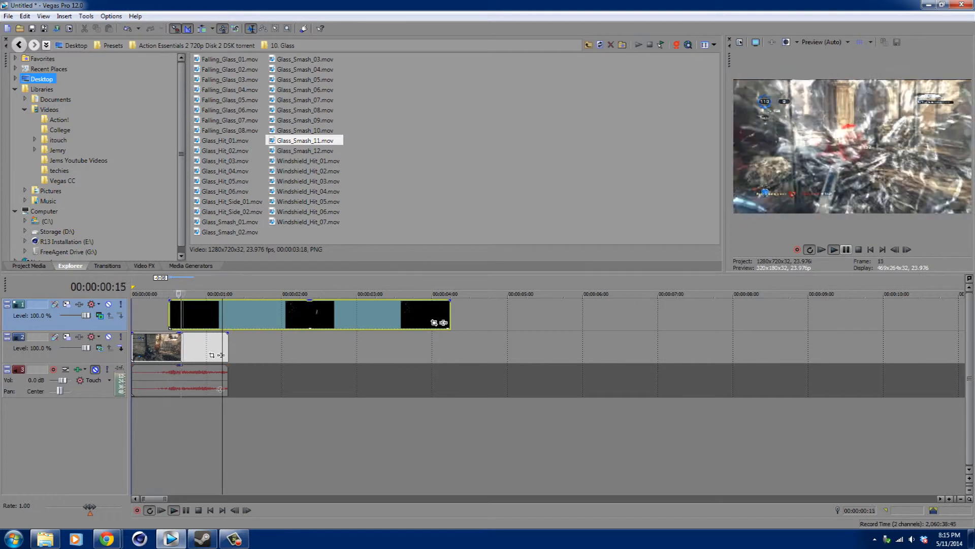
click(846, 250)
Split the Glass_Smash_11 clip at 00:00:01:07 and delete the part after the split.
click(222, 315)
key(Right)
key(Right)
key(s)
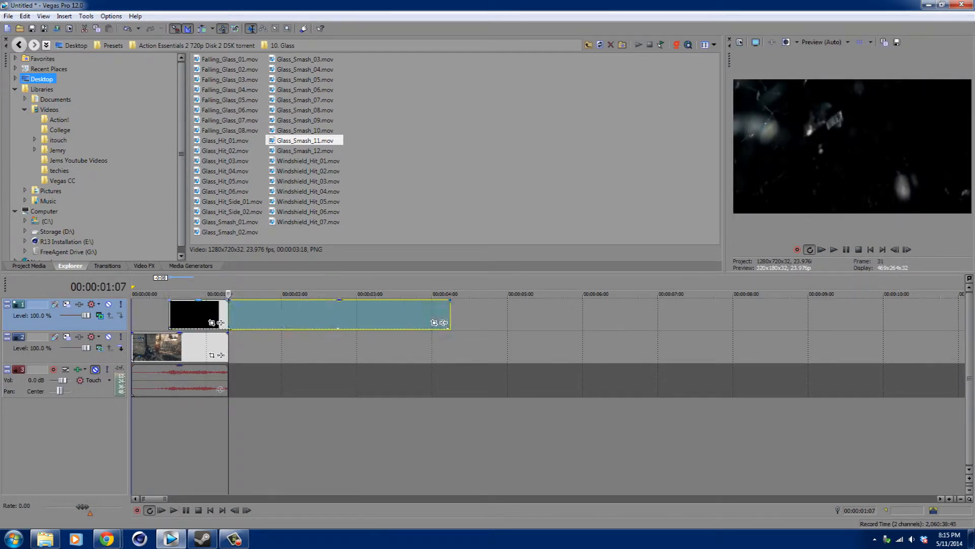
key(Delete)
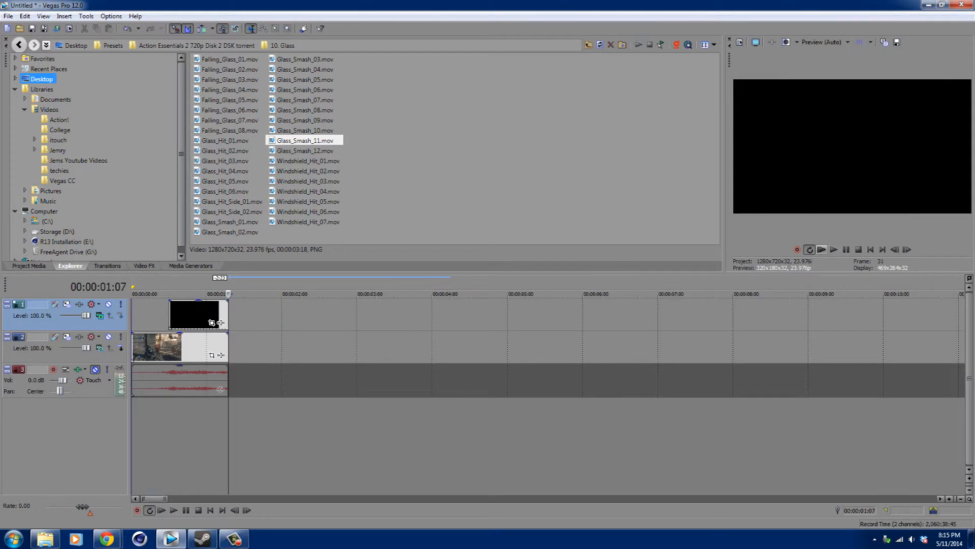
Set a loop region over the first second, play it back, and select the glass clip.
drag(133, 287, 228, 287)
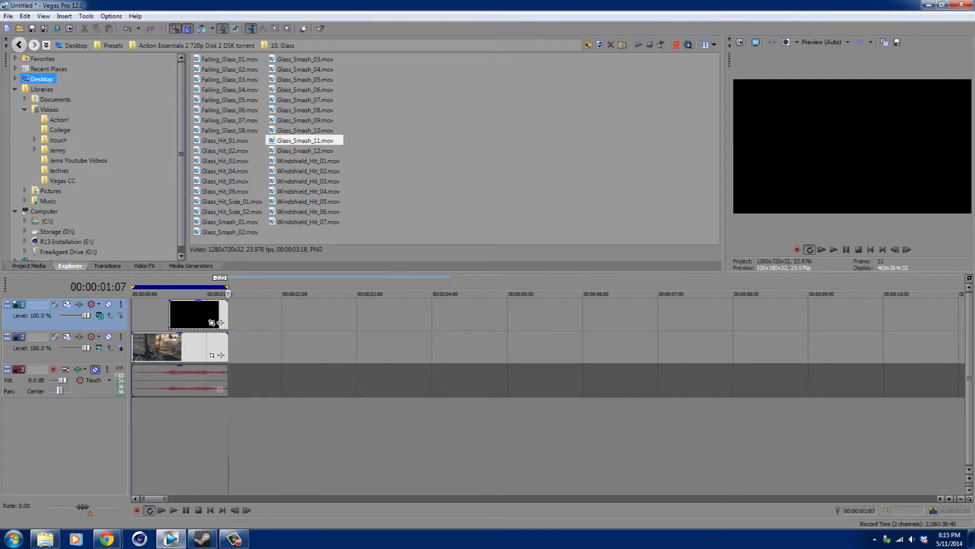
click(833, 249)
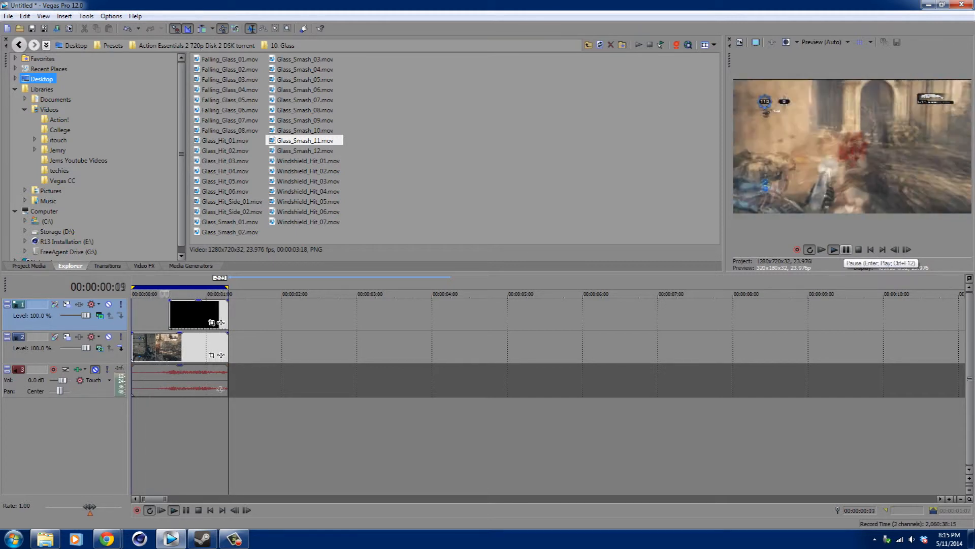
click(846, 249)
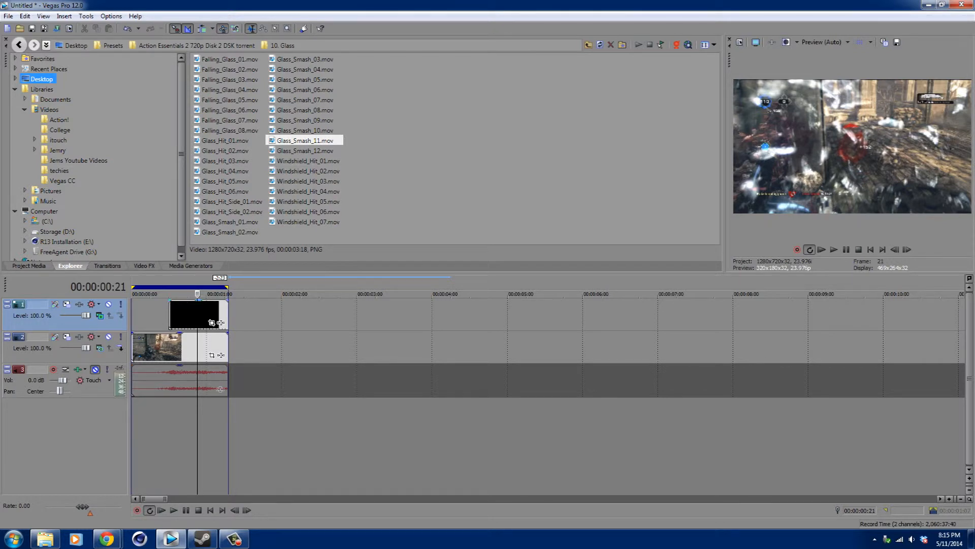
click(217, 314)
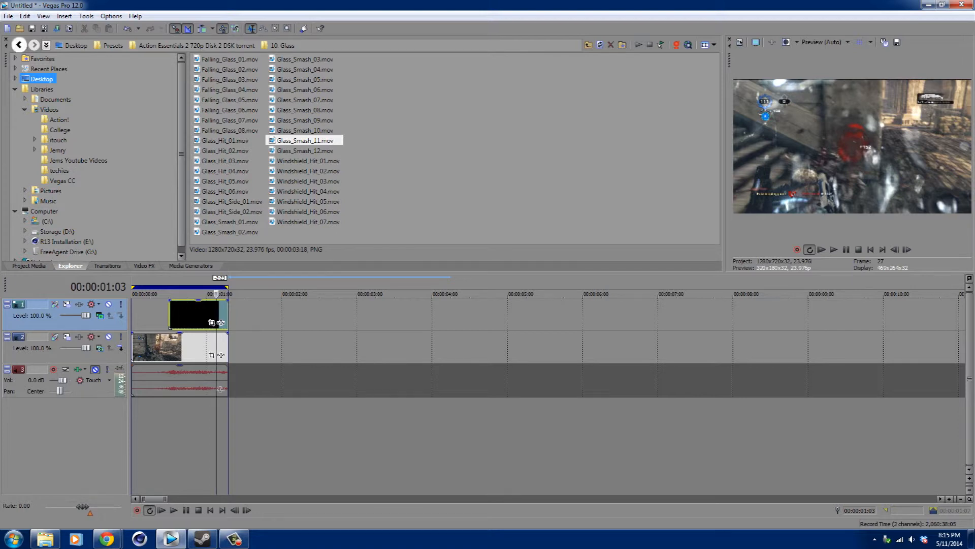
Add Fire_AtCam_01.mov from the 09. Fire folder to the top track at about 2 seconds, preview it, and delete it.
click(69, 161)
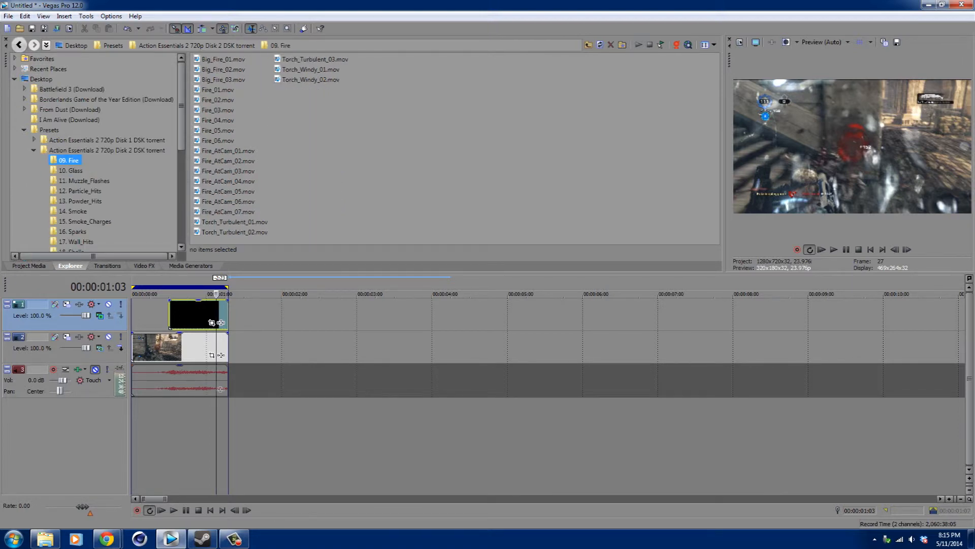
click(228, 151)
drag(228, 151, 279, 315)
click(332, 316)
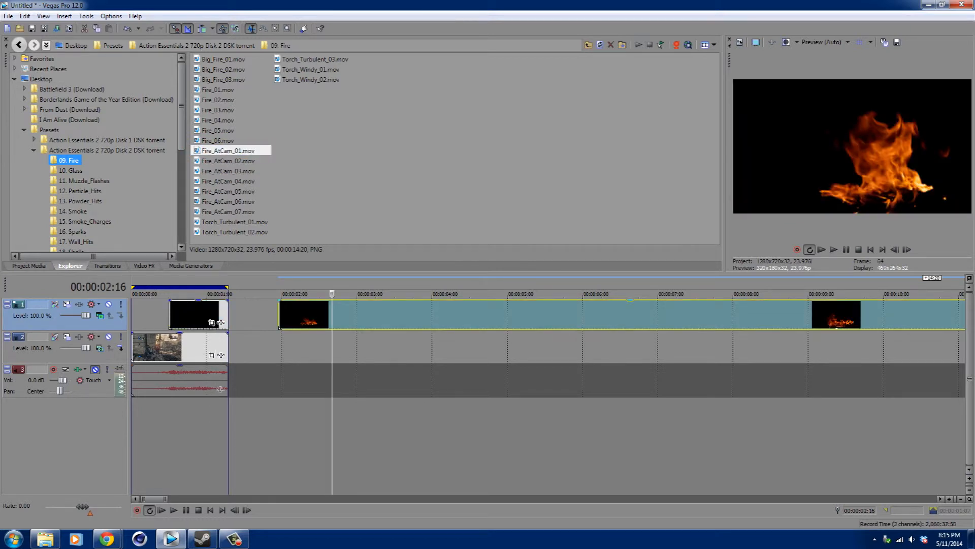
key(space)
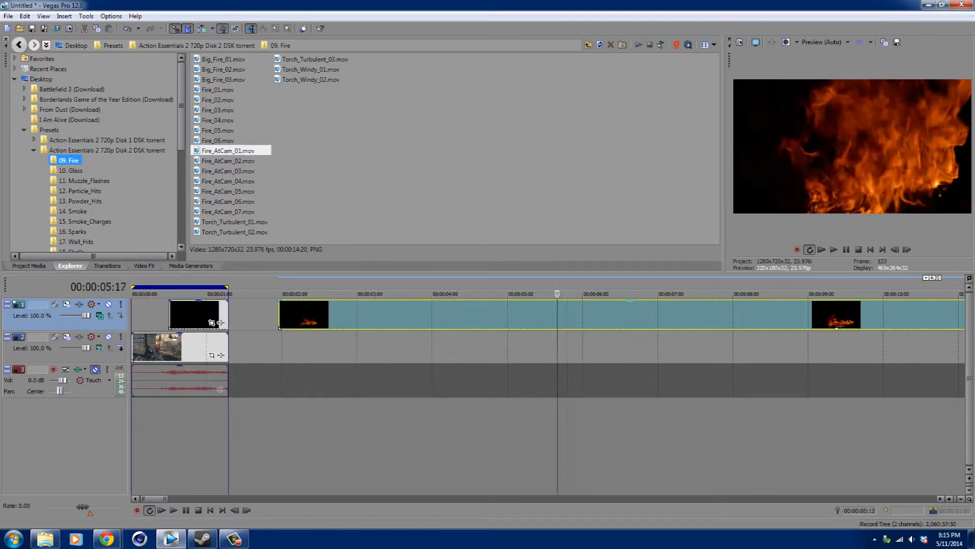
drag(636, 293, 589, 293)
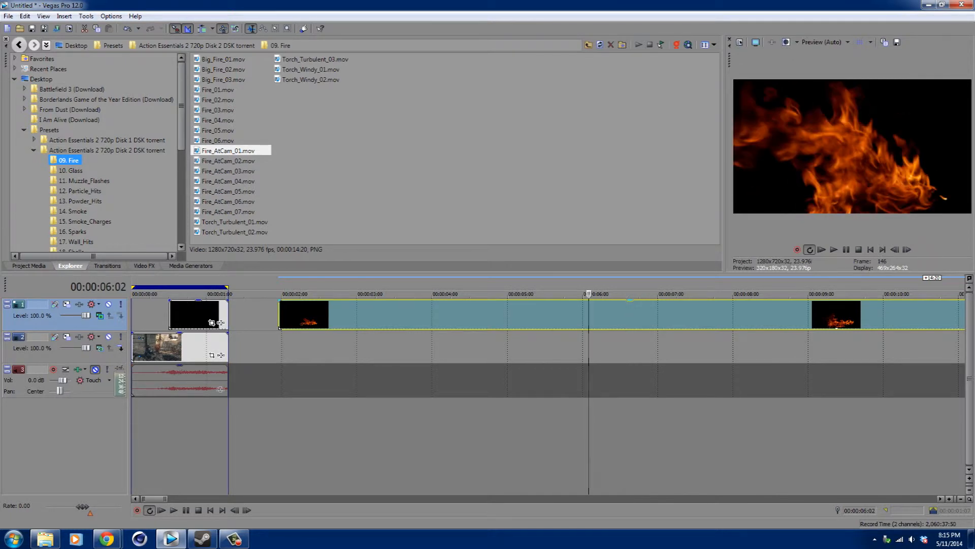
key(Delete)
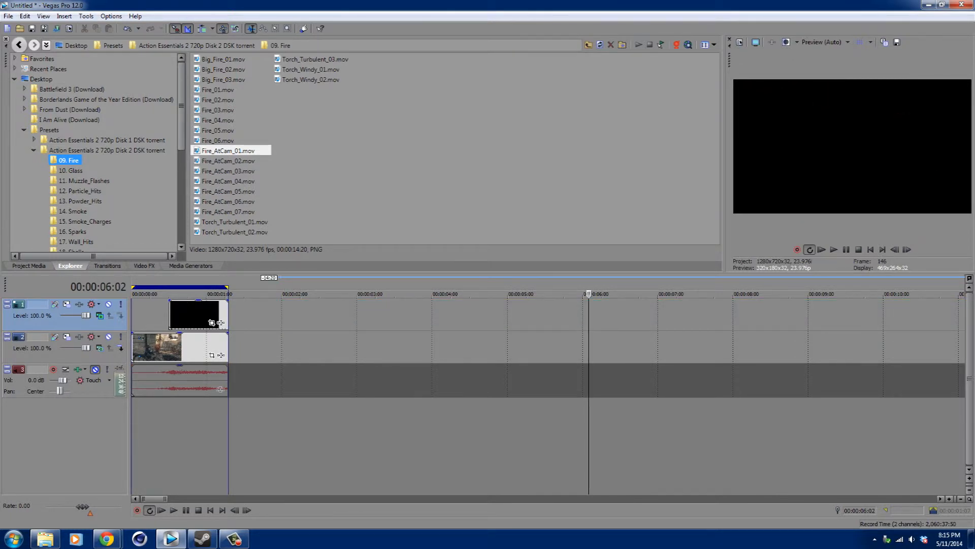
Add Big_Fire_03.mov to the top track at about 2.5 seconds and delete the Glass_Smash_11 clip.
drag(224, 79, 576, 294)
click(200, 314)
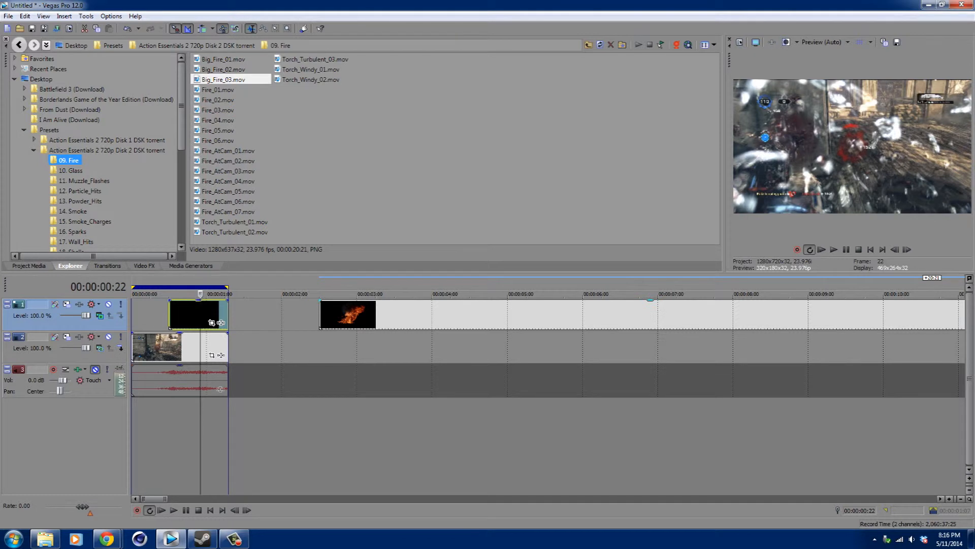
key(Delete)
Split the Big_Fire_03 clip at 00:00:03:07 and delete the part after the split.
click(360, 314)
click(379, 314)
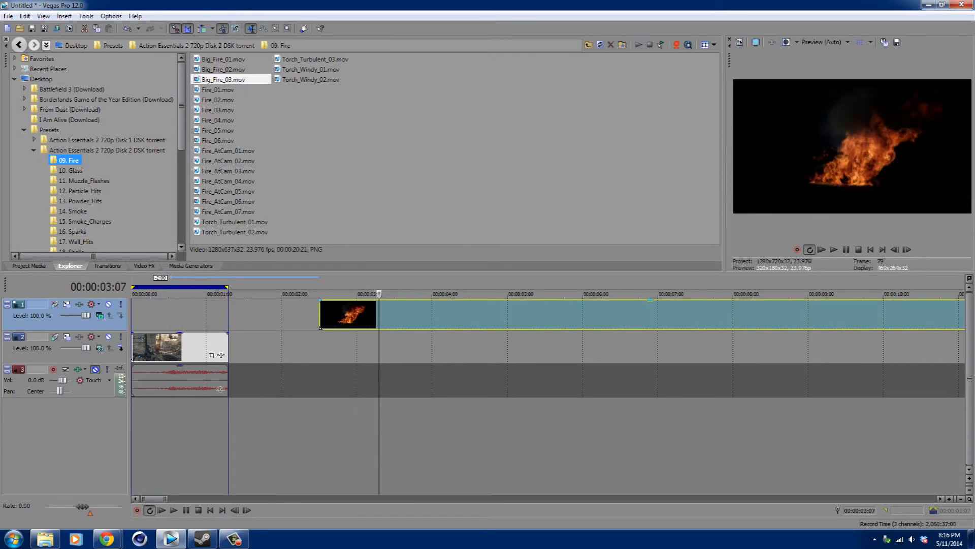
key(s)
key(Delete)
Move the trimmed fire clip earlier to start about 1.8 seconds in.
drag(351, 314, 298, 314)
click(163, 347)
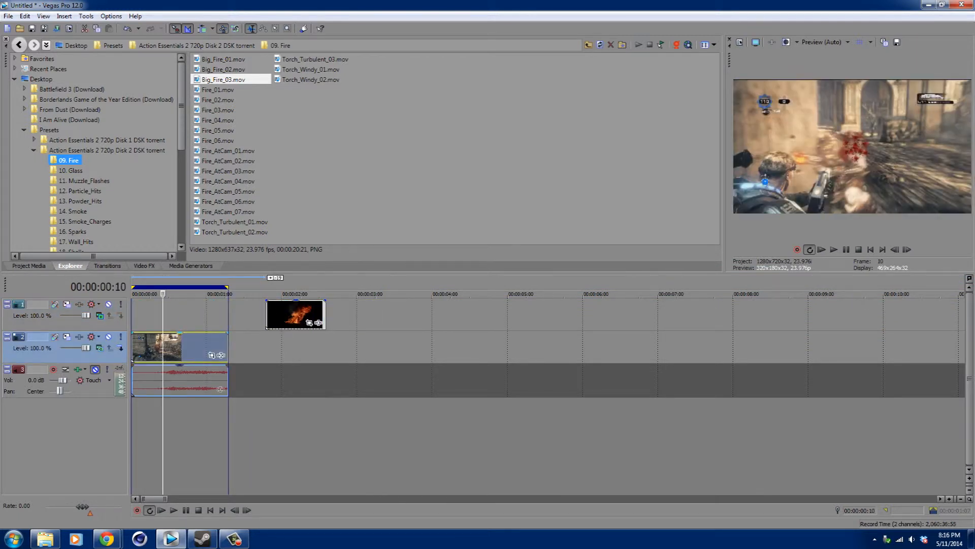
Step through frames near the start, and move the fire clip earlier so it starts about 0.5 seconds in.
key(Left)
key(Left)
key(Left)
key(Left)
key(Left)
key(Left)
key(Left)
key(Left)
key(Right)
key(Right)
key(Right)
key(Right)
key(Right)
key(Right)
key(Right)
key(Right)
key(Right)
key(Right)
key(Right)
key(Right)
key(Right)
key(Right)
key(Right)
key(Left)
key(Left)
key(Left)
key(Left)
key(Left)
key(Left)
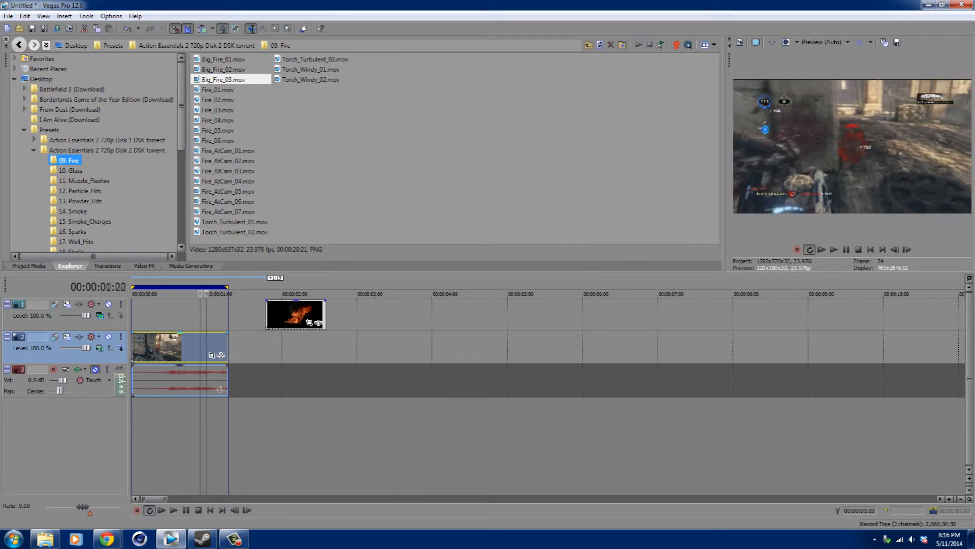
key(Right)
key(Right)
key(Right)
key(Right)
key(Right)
key(Right)
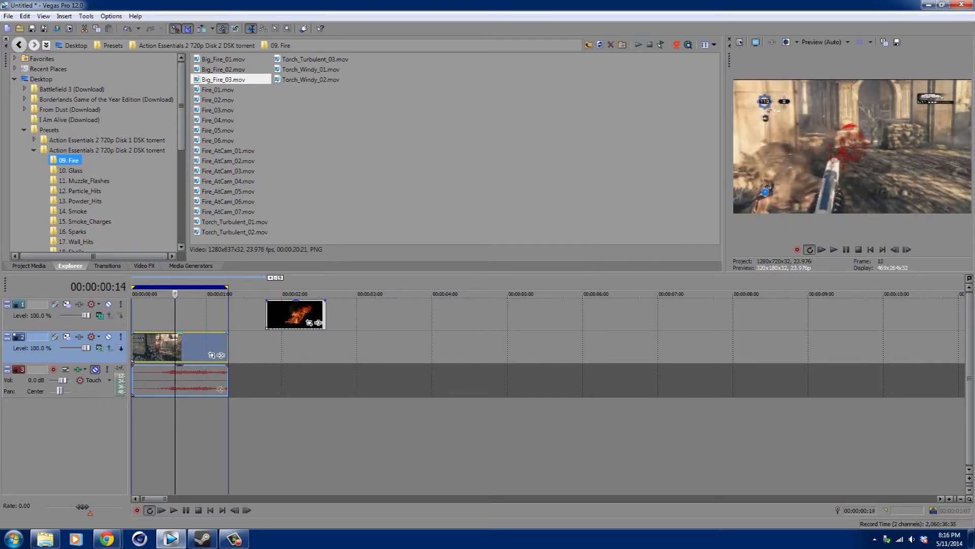
drag(296, 313, 198, 314)
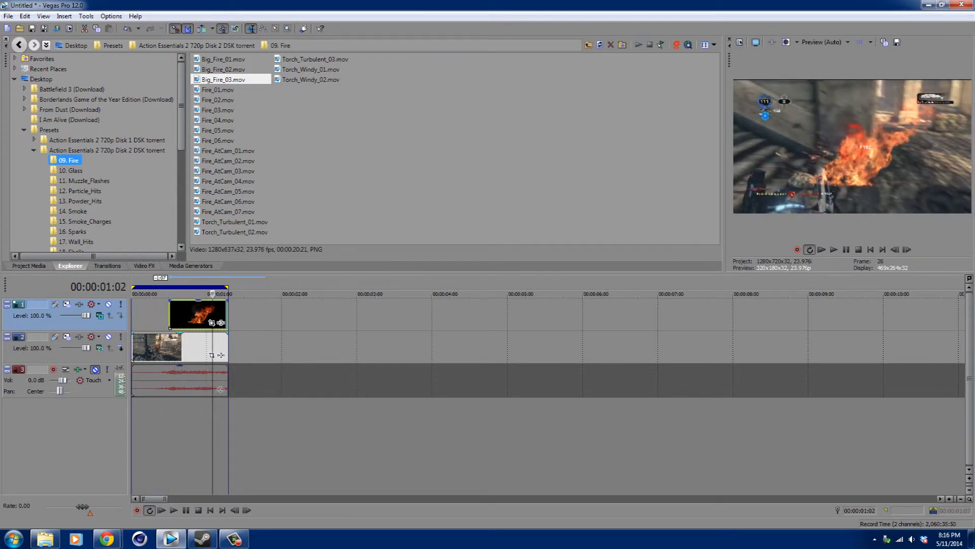
Try the top track's Subtract, Cut, Screen, Overlay, Dodge, Burn, Lighten, Difference and Darken compositing modes.
click(100, 315)
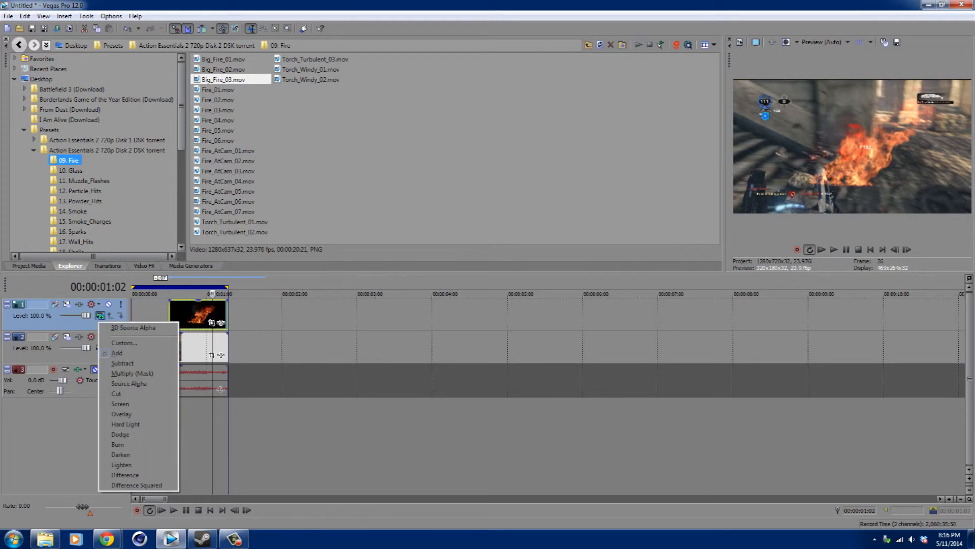
click(121, 362)
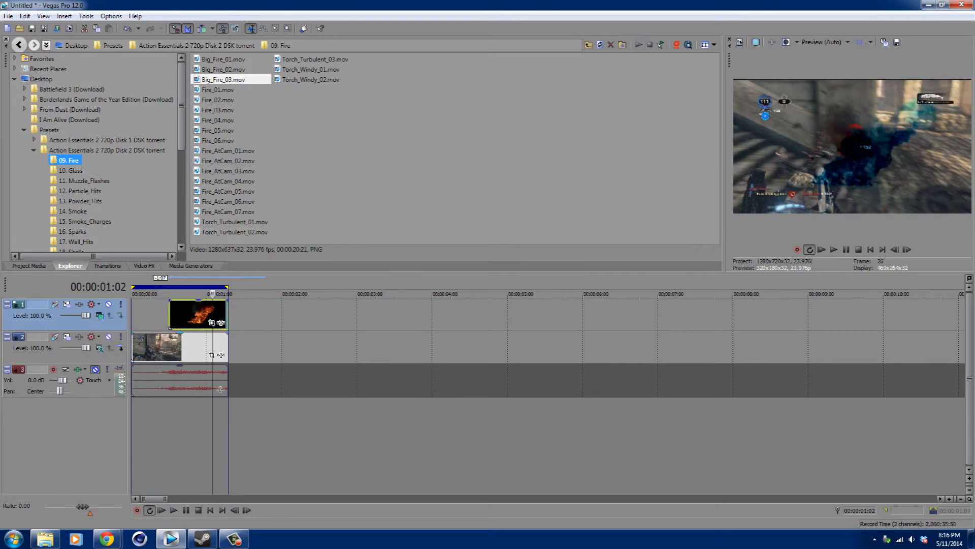
click(99, 315)
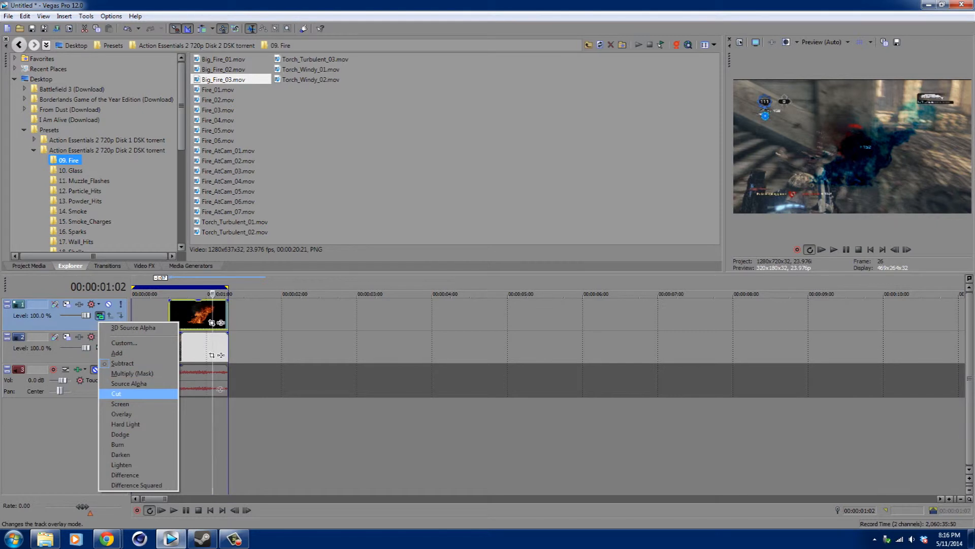
click(117, 393)
click(99, 315)
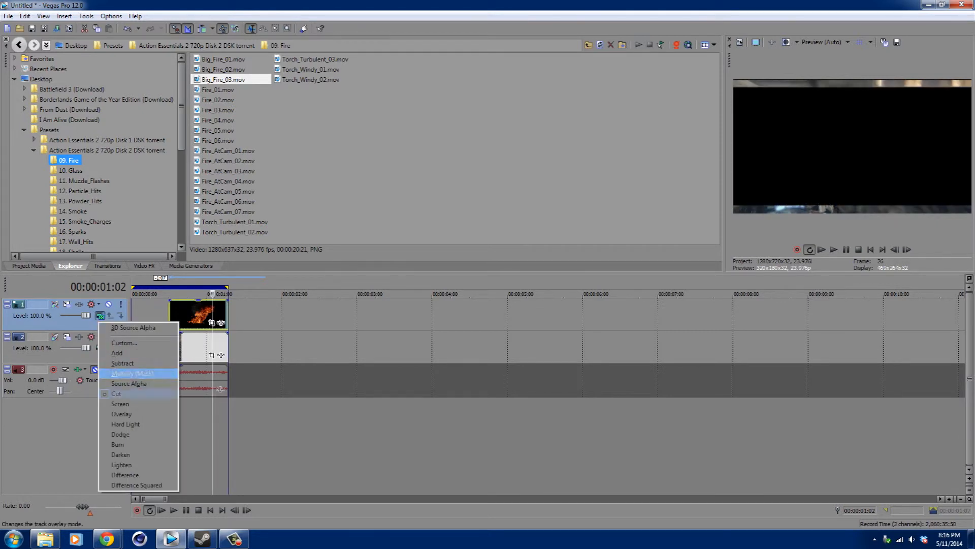
click(120, 404)
click(100, 315)
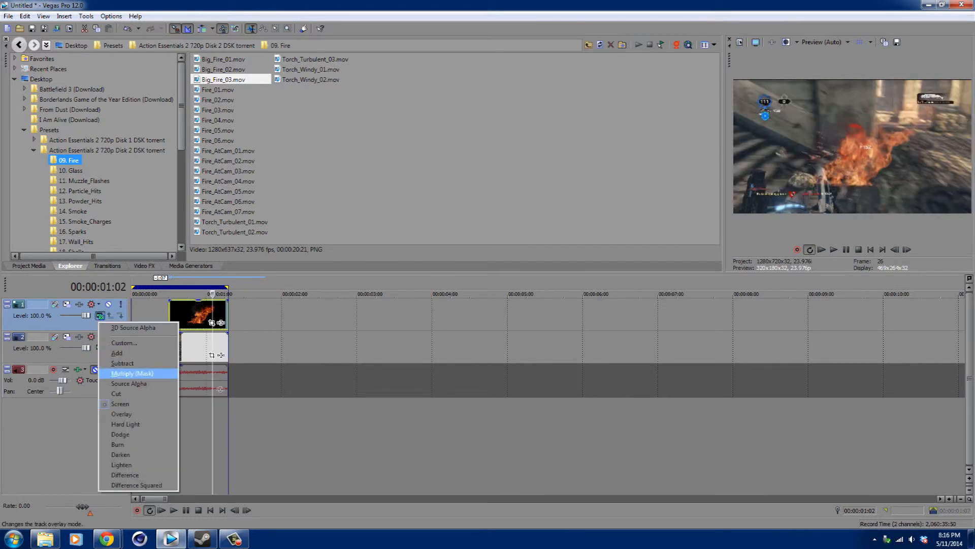
click(120, 414)
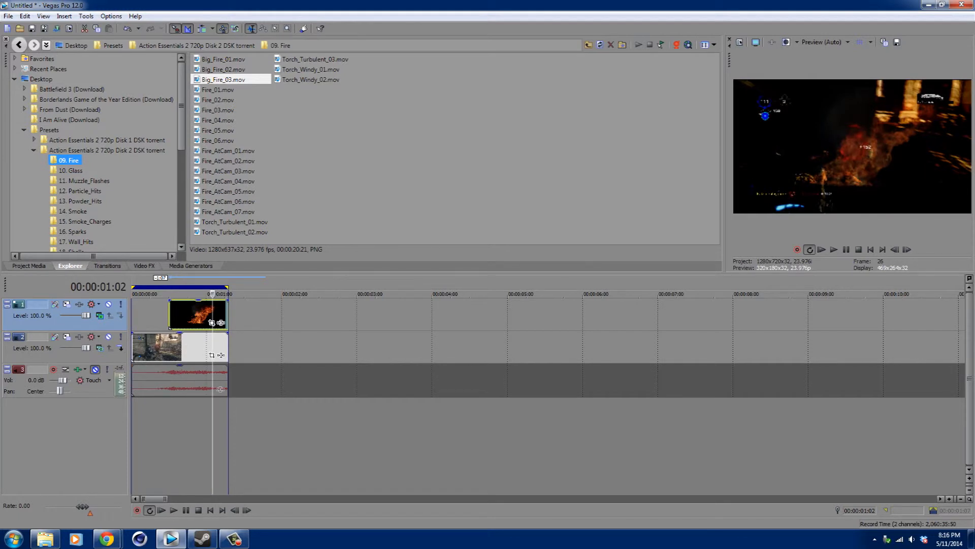
click(100, 315)
click(120, 434)
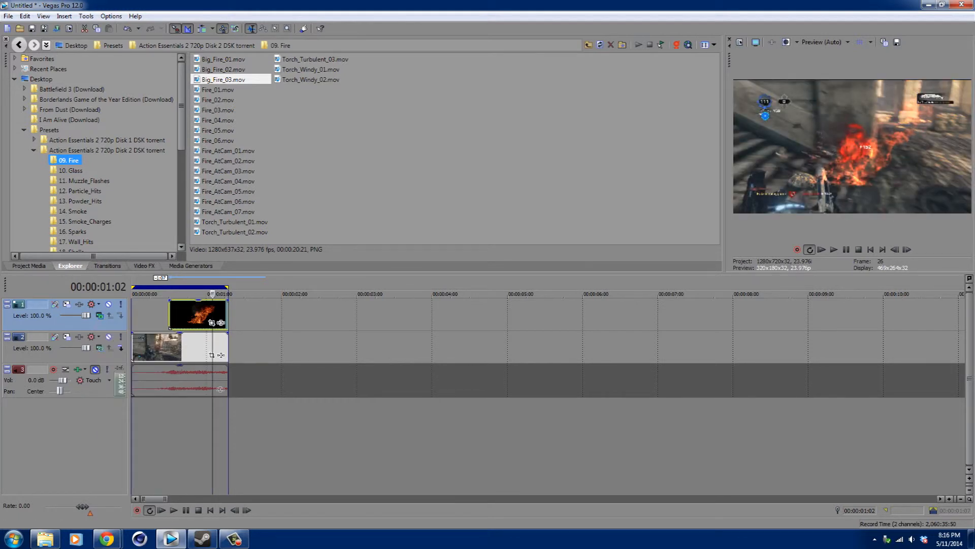
click(99, 315)
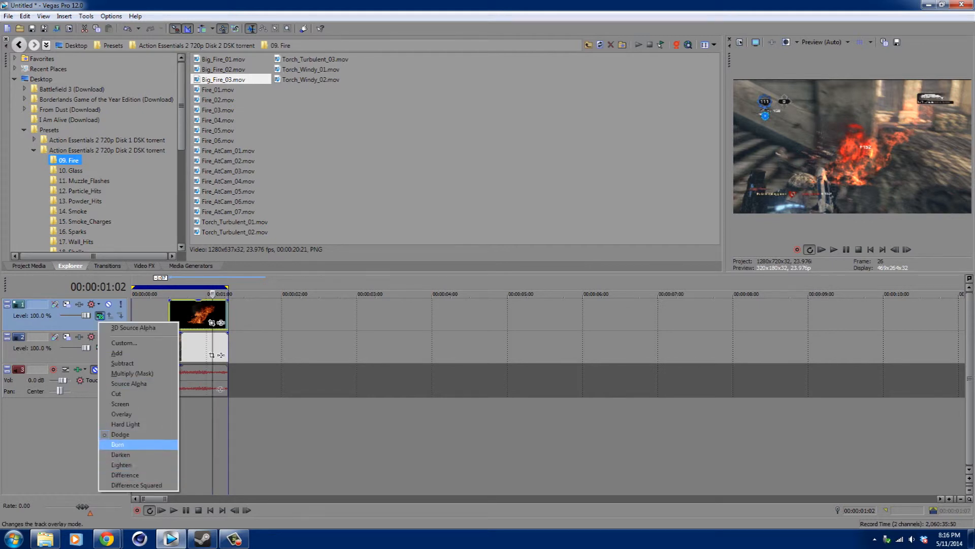
click(120, 450)
click(100, 315)
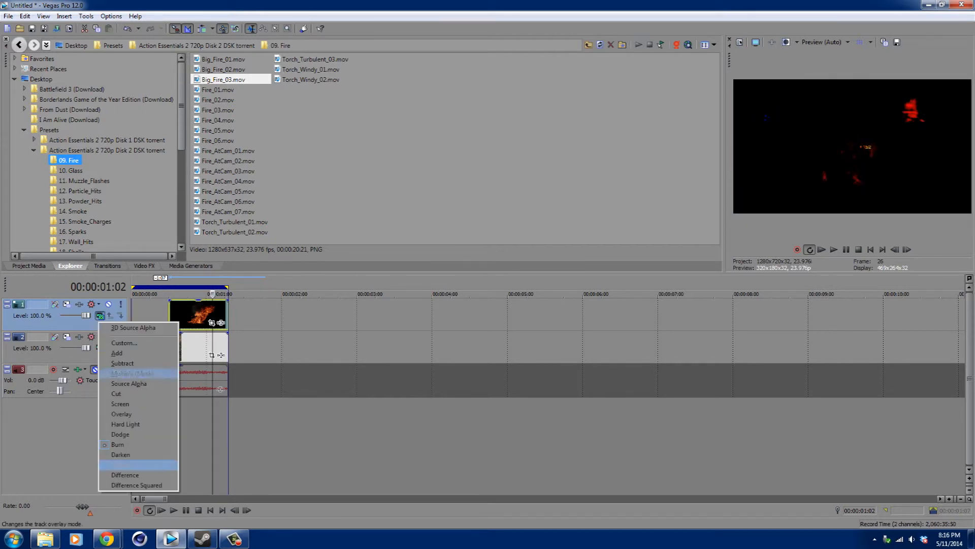
click(120, 465)
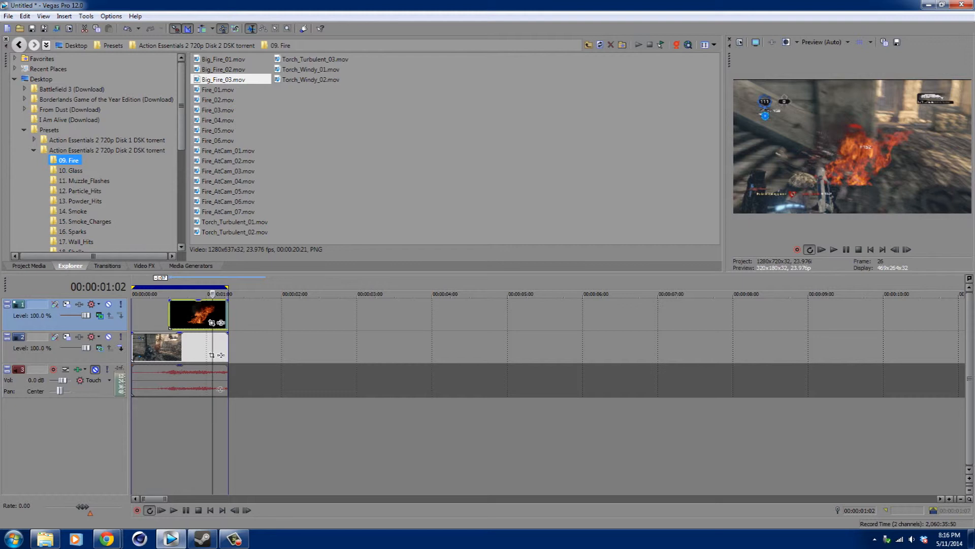
click(100, 315)
click(120, 476)
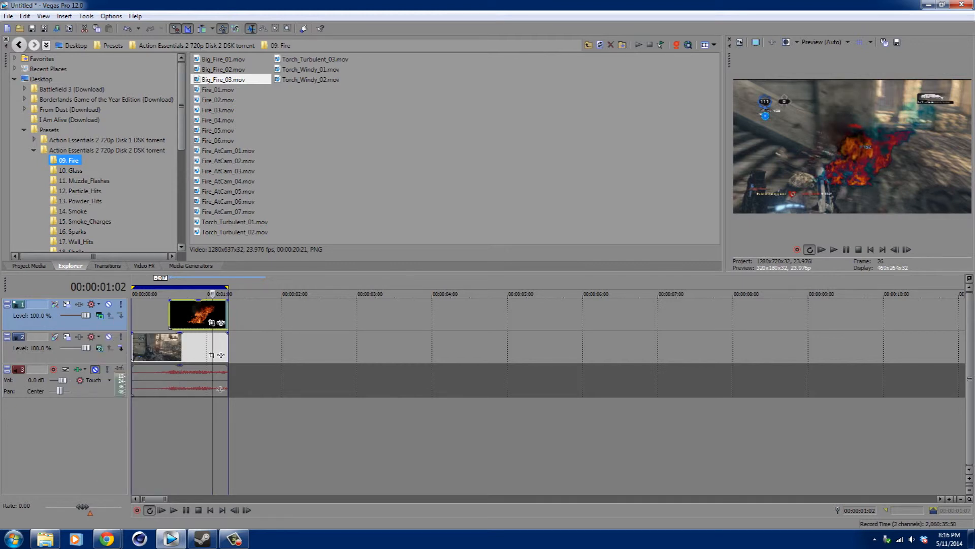
click(100, 315)
click(120, 454)
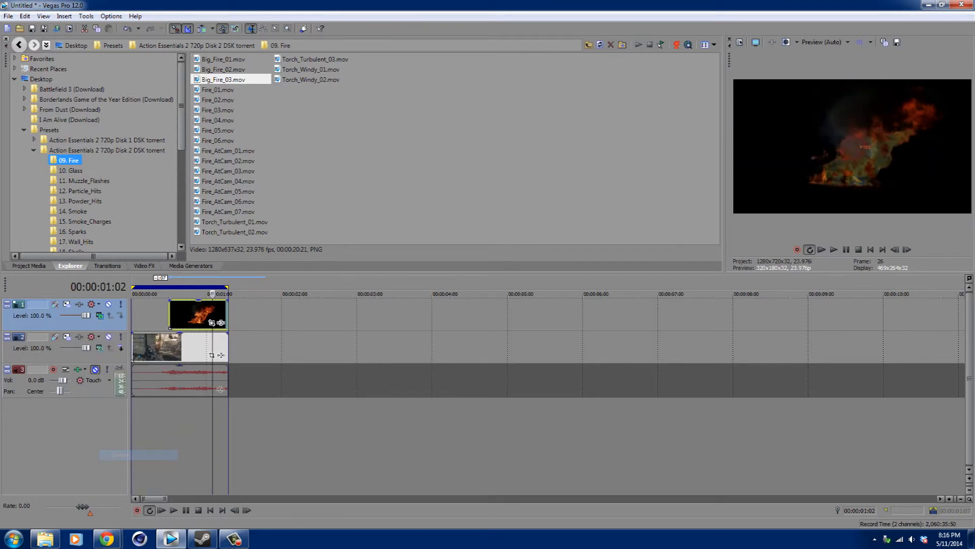
Set the top track's compositing mode to Add after comparing it with Screen.
click(100, 315)
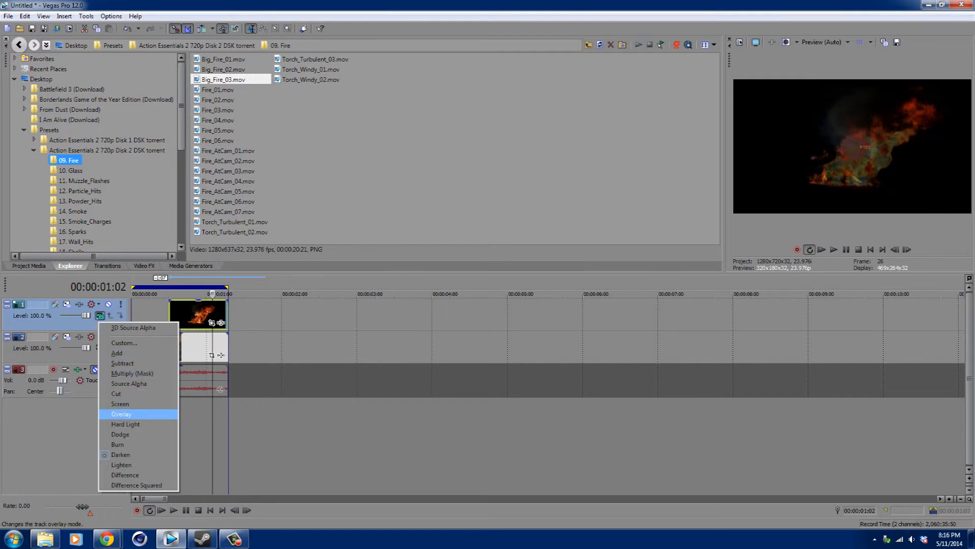
click(120, 404)
click(99, 315)
click(120, 353)
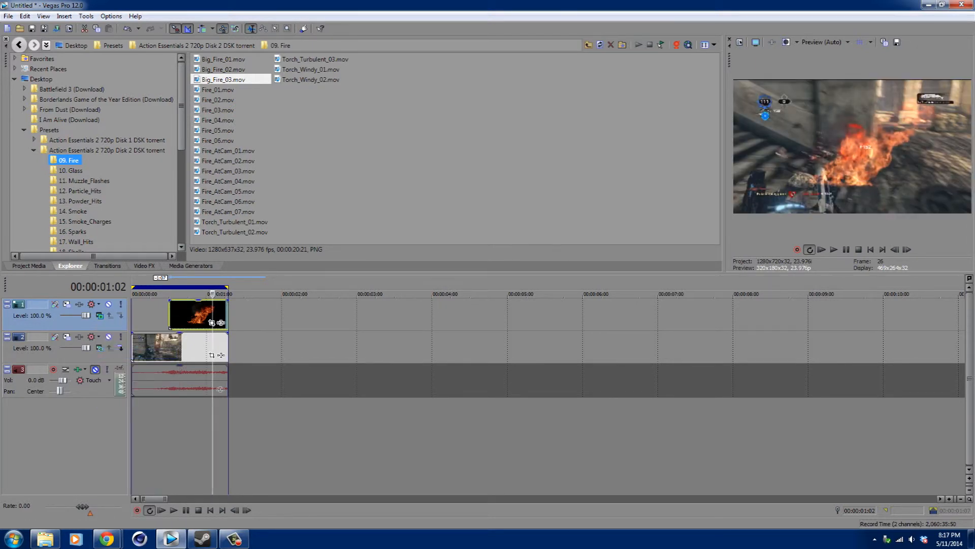
click(100, 315)
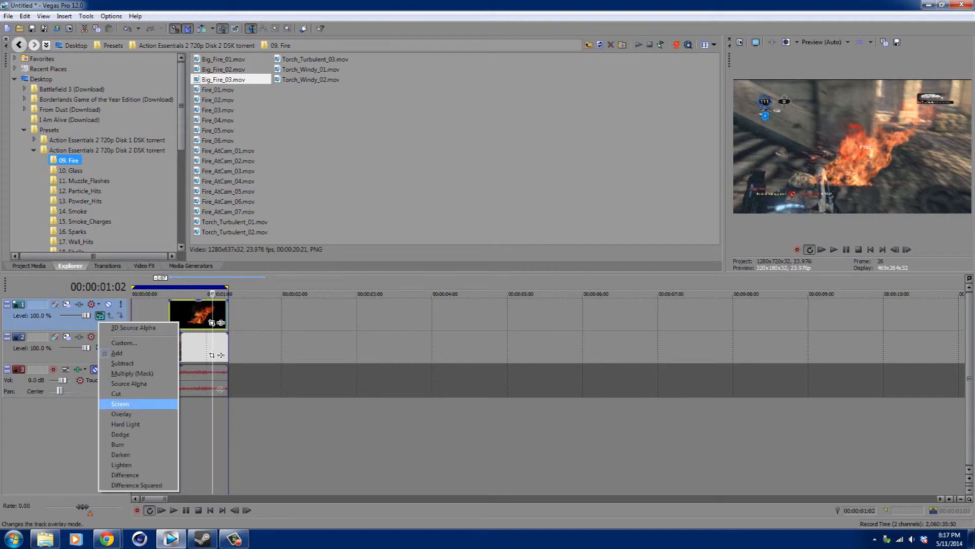
click(120, 404)
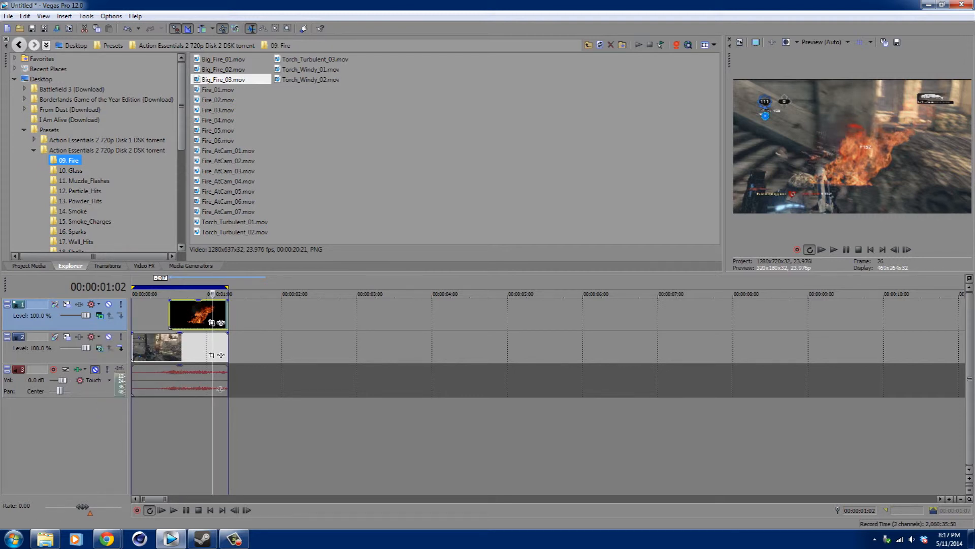
click(99, 315)
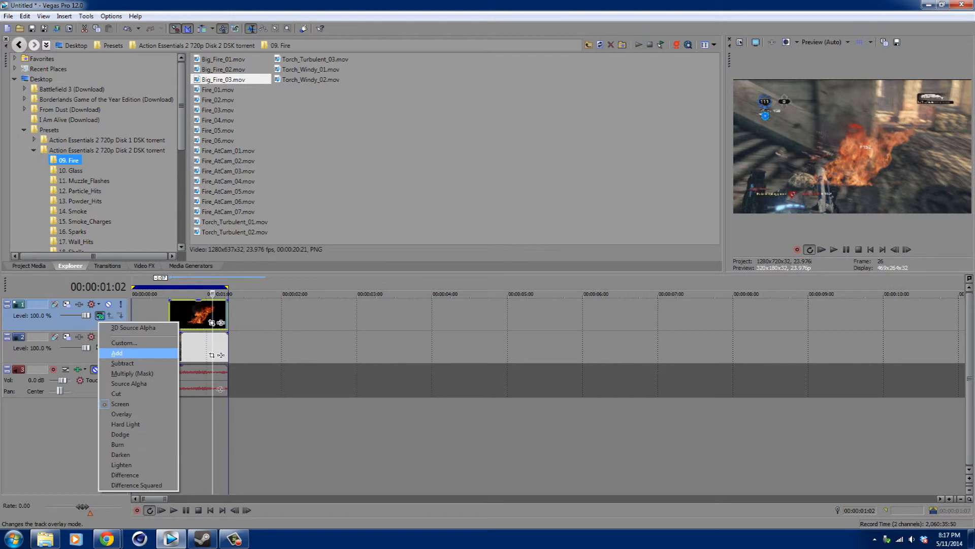
click(120, 353)
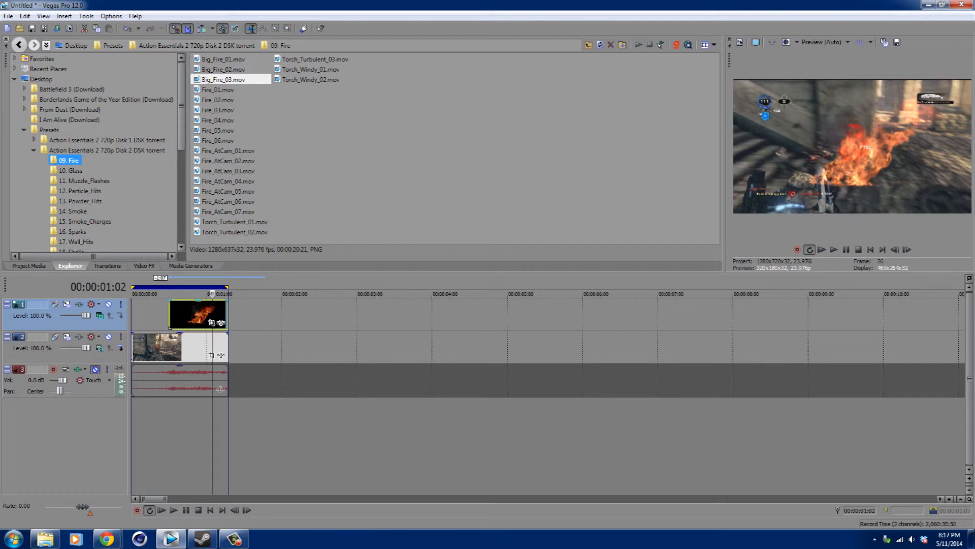
Step frame by frame around the fire overlay and play it back.
key(Left)
key(Left)
key(Left)
key(Left)
key(Left)
key(Left)
key(Left)
key(Left)
key(Left)
key(Left)
key(Left)
key(Right)
key(Right)
key(Right)
key(Right)
key(Right)
key(Right)
key(space)
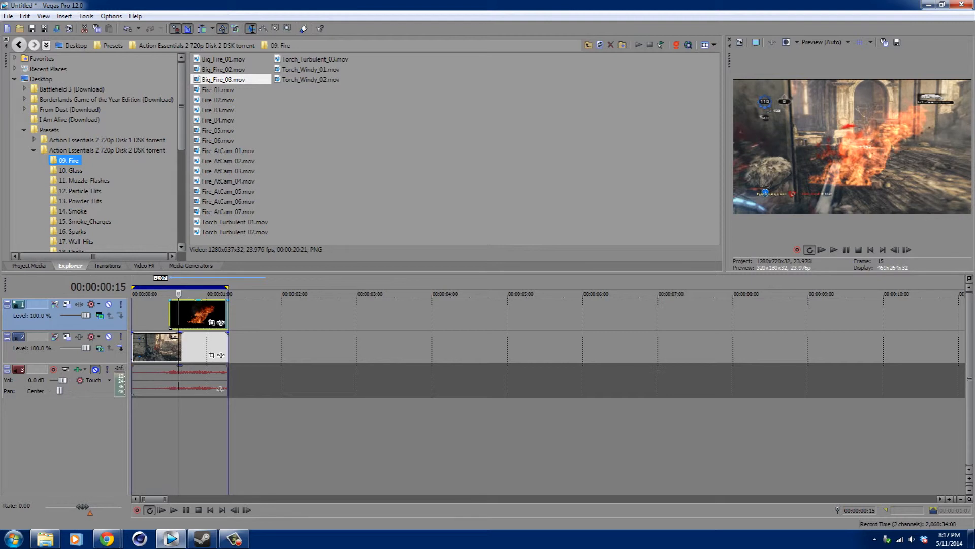
In Track Motion, shrink the top track to about 803 × 452, rotate it to -4.7°, and shift it to about X 241, Y 290.
click(67, 304)
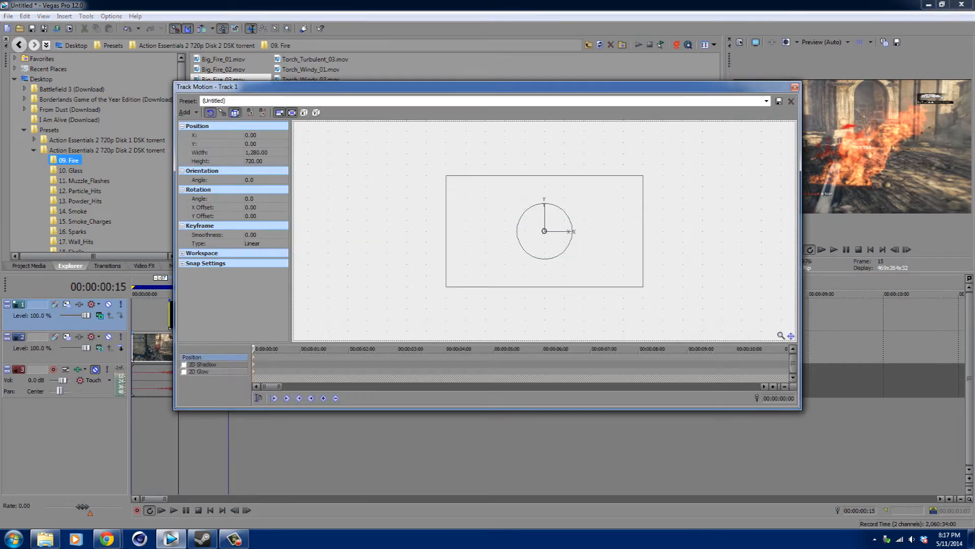
drag(542, 229, 585, 180)
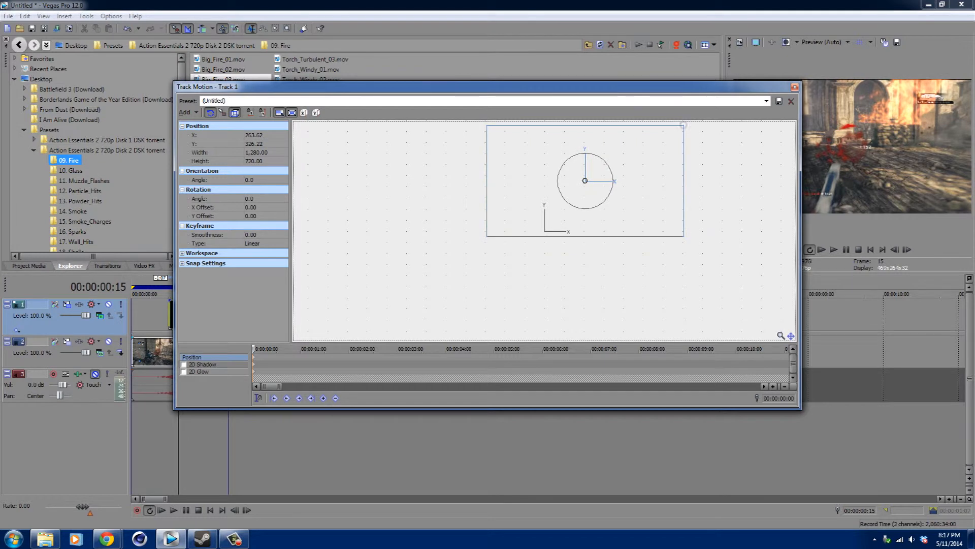
drag(683, 125, 647, 146)
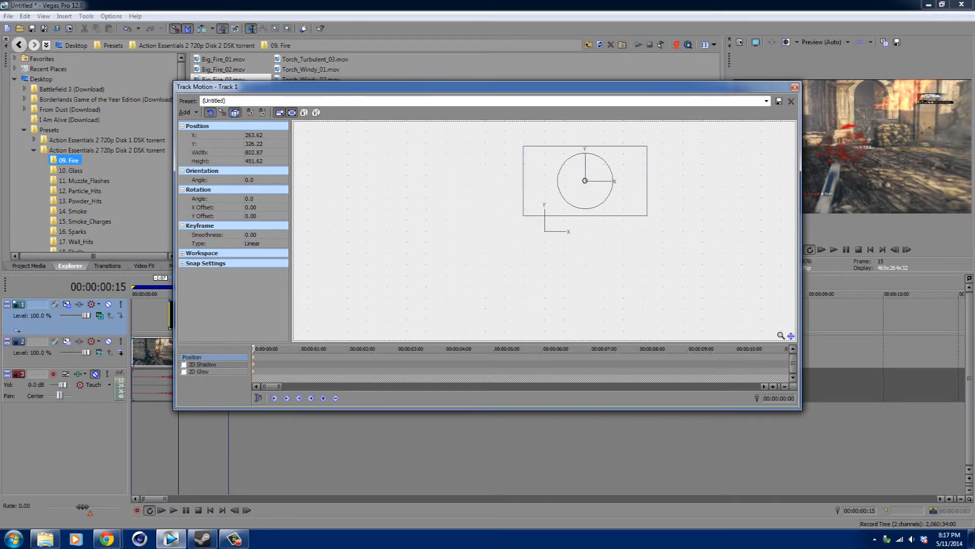
drag(615, 170, 614, 181)
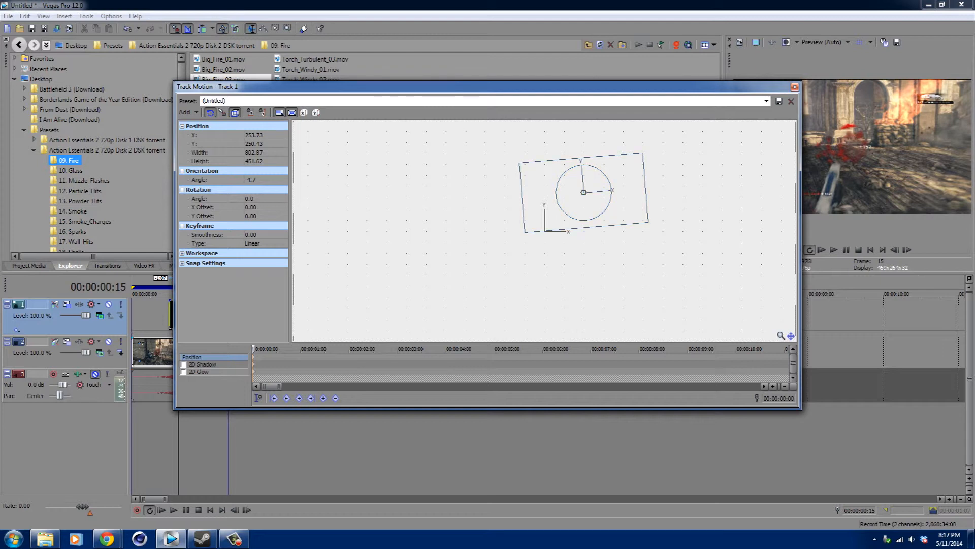
drag(584, 192, 578, 199)
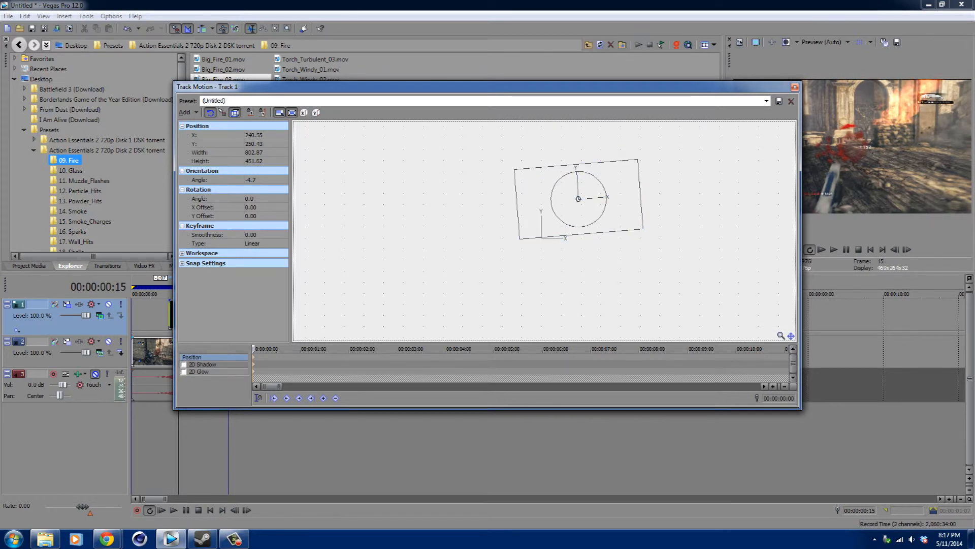
click(795, 87)
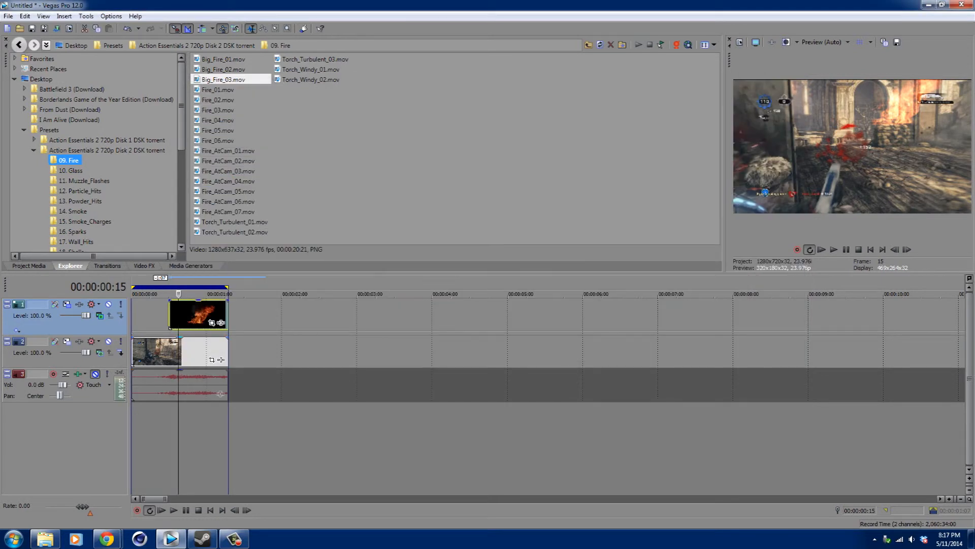
Step frame by frame back and forth through the fire overlay to review the transformed effect.
key(Left)
key(Left)
key(Left)
key(Left)
key(Left)
key(Left)
key(Left)
key(Right)
key(Right)
key(Right)
key(Right)
key(Right)
key(Right)
key(Right)
key(Right)
key(Right)
key(Right)
key(Right)
key(Right)
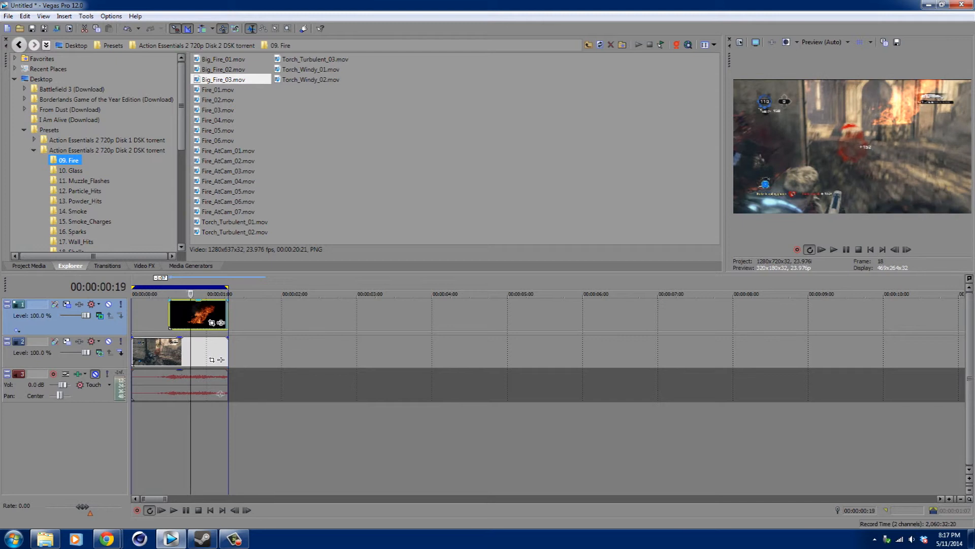
key(Right)
key(Right)
key(Right)
key(Right)
key(Right)
key(Right)
key(Right)
key(Right)
key(Right)
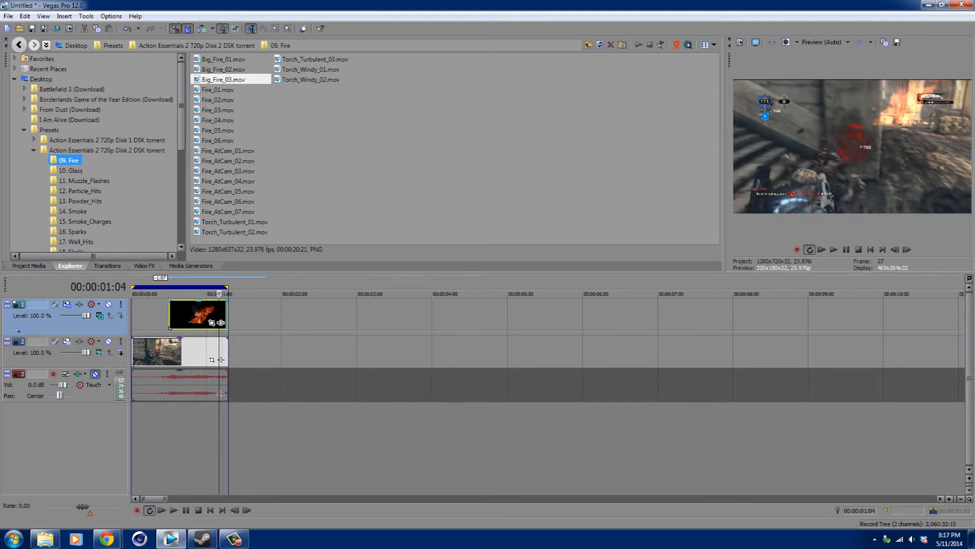
key(Left)
key(Left)
key(Left)
key(Left)
key(Left)
key(Left)
key(Left)
key(Left)
key(Left)
key(Right)
key(Right)
key(Right)
key(Right)
key(Right)
key(Right)
key(Left)
key(Left)
key(Left)
key(Left)
key(Left)
key(Left)
key(Left)
key(Left)
key(Left)
key(Left)
key(Left)
key(Left)
key(Left)
key(Left)
key(Left)
key(Left)
key(Right)
key(Right)
key(Right)
key(Right)
key(Right)
key(Right)
key(Right)
key(Right)
key(Right)
key(Right)
key(Right)
key(Right)
key(Right)
key(Right)
key(Right)
key(Right)
key(Right)
key(Left)
key(Left)
key(Left)
key(Left)
key(Left)
key(Left)
key(Left)
key(Left)
key(Left)
key(Left)
key(Left)
key(Left)
key(Left)
key(Left)
key(Left)
key(Left)
key(Left)
key(Left)
key(Left)
key(Left)
key(Left)
key(Left)
key(Left)
key(Right)
key(Right)
key(Right)
key(Right)
key(Right)
key(Right)
key(Right)
key(Right)
key(Right)
key(Right)
key(Right)
key(Right)
key(Right)
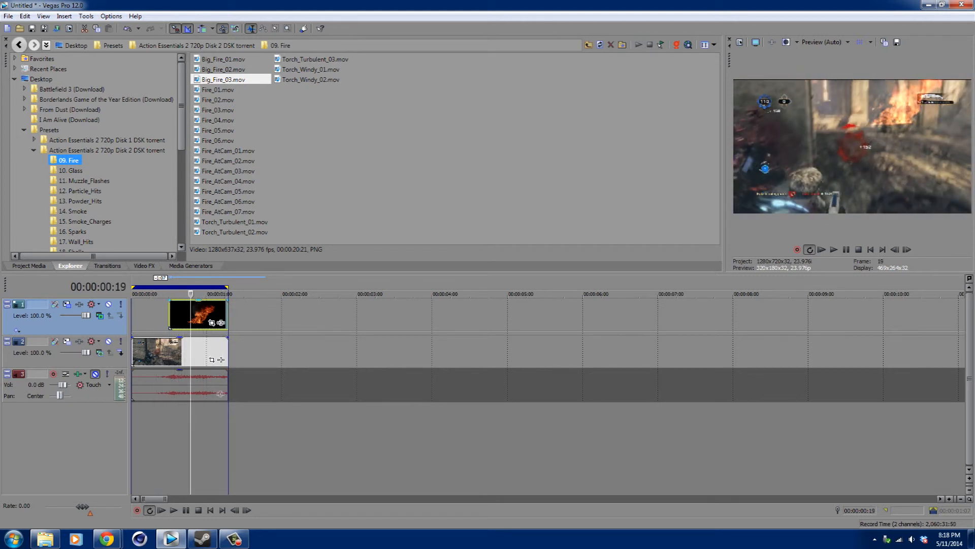
key(Left)
key(Left)
key(Left)
key(Left)
key(Left)
key(Left)
key(Left)
key(Left)
key(Left)
key(Left)
key(Left)
key(Left)
key(Right)
key(Right)
key(Right)
key(Right)
key(Right)
key(Right)
key(Right)
key(Right)
key(Right)
key(Right)
key(Right)
key(Right)
key(Right)
key(Right)
key(Right)
key(Right)
key(Right)
key(Right)
key(Left)
key(Left)
key(Left)
key(Left)
key(Left)
key(Left)
key(Left)
key(Left)
key(Left)
key(Left)
key(Left)
key(Right)
key(Right)
key(Right)
key(Right)
key(Right)
key(Right)
key(Right)
key(Right)
key(Right)
key(Right)
key(Right)
key(Left)
key(Left)
key(Left)
key(Left)
key(Left)
key(Left)
key(Left)
key(Left)
key(Left)
key(Left)
key(Left)
key(Left)
key(Left)
key(Left)
key(Left)
key(Left)
key(Left)
key(Left)
key(Left)
key(Right)
key(Right)
key(Right)
key(Right)
key(Right)
key(Right)
key(Right)
key(Right)
key(Right)
key(Right)
key(Right)
key(Right)
key(Right)
key(Right)
key(Right)
key(Left)
key(Left)
key(Left)
key(Left)
key(Left)
key(Left)
key(Left)
key(Left)
key(Left)
key(Right)
key(Right)
key(Right)
key(Right)
key(Right)
key(Right)
key(Right)
key(Right)
key(Right)
key(Right)
key(Right)
key(Right)
key(Right)
key(Right)
key(Right)
key(Right)
key(Right)
key(Right)
key(Right)
key(Right)
key(Left)
key(Left)
key(Left)
key(Left)
key(Left)
key(Left)
key(Left)
key(Left)
key(Left)
key(Left)
key(Left)
key(Left)
key(Left)
key(Left)
key(Left)
key(Left)
key(Left)
key(Left)
key(Left)
key(Left)
key(Left)
key(Left)
key(Left)
key(Right)
key(Right)
key(Right)
key(Right)
key(Right)
key(Right)
key(Right)
key(Right)
key(Right)
key(Right)
key(Right)
key(Right)
key(Right)
key(Right)
key(Right)
key(Right)
key(Right)
key(Right)
key(Right)
key(Right)
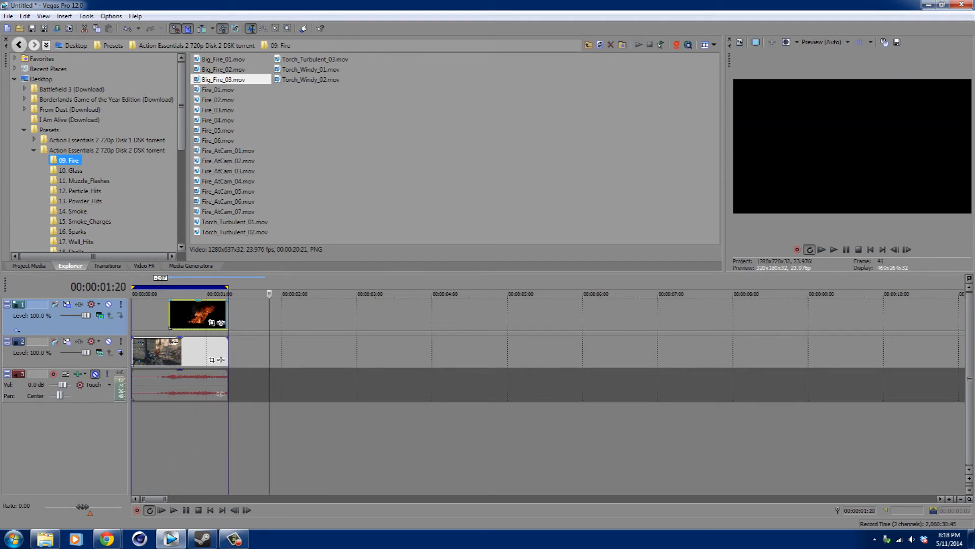
key(Left)
key(Left)
key(Left)
key(Left)
key(Left)
key(Left)
key(Left)
key(Left)
key(Left)
key(Left)
key(Left)
key(Left)
key(Left)
key(Left)
key(Left)
key(Left)
key(Left)
key(Left)
key(Left)
key(Left)
key(Right)
key(Right)
key(Right)
key(Right)
key(Right)
key(Right)
key(Right)
key(Right)
key(Right)
key(Right)
key(Right)
key(Right)
key(Right)
key(Right)
key(Right)
key(Right)
key(Right)
key(Right)
key(Right)
key(Right)
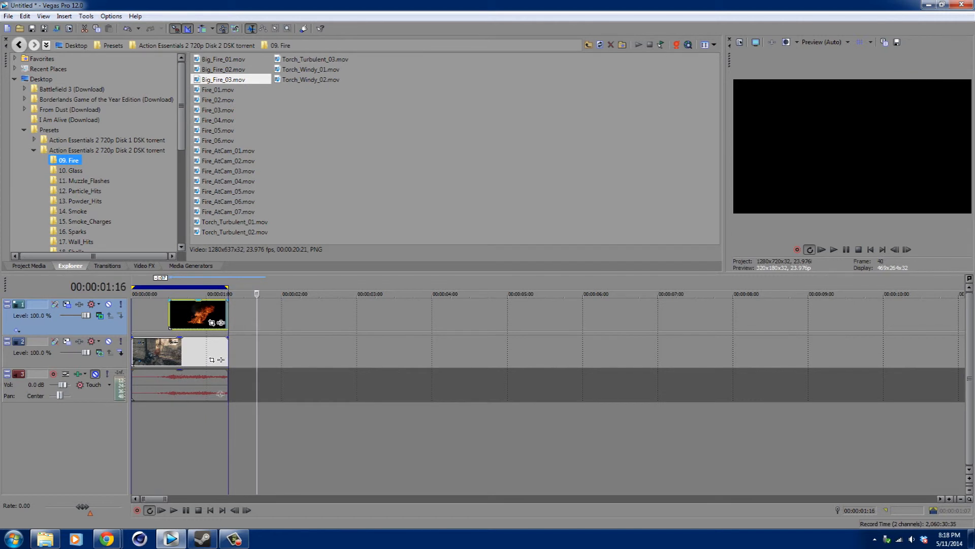
key(Left)
key(Left)
key(Left)
key(Left)
key(Left)
key(Left)
key(Left)
key(Left)
key(Left)
key(Left)
key(Left)
key(Left)
key(Left)
key(Left)
key(Left)
key(Left)
key(Left)
key(Left)
key(Left)
key(Left)
key(Left)
key(Left)
key(Left)
key(Left)
key(Left)
key(Left)
key(Left)
key(Left)
key(Left)
key(Left)
key(Left)
key(Left)
key(Right)
key(Right)
key(Right)
key(Right)
key(Right)
key(Right)
key(Right)
key(Right)
key(Right)
key(Right)
key(Right)
key(Right)
key(Right)
key(Right)
key(Right)
key(Left)
key(Left)
key(Left)
key(Left)
key(Left)
key(Left)
key(Left)
key(Left)
key(Left)
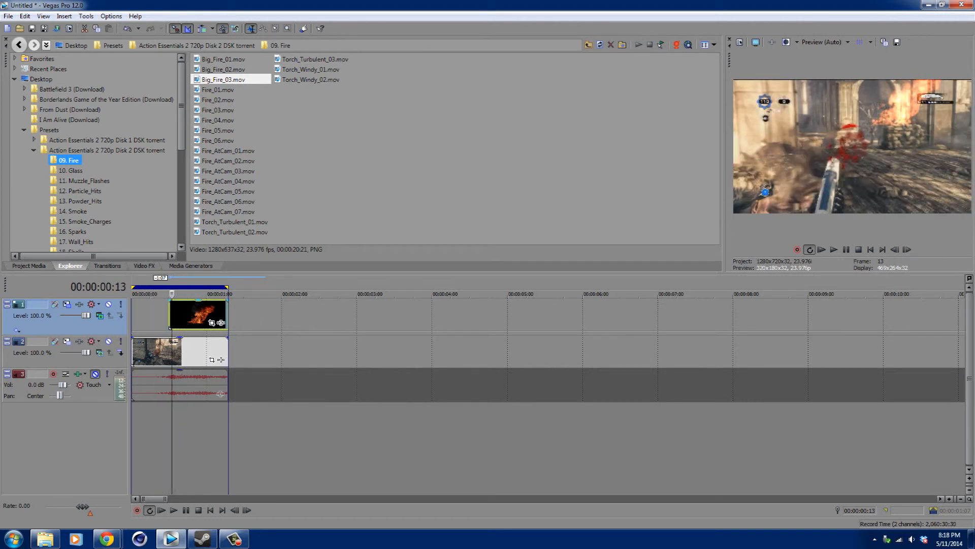
key(Left)
key(Left)
key(Left)
key(Left)
key(Left)
key(Right)
key(Right)
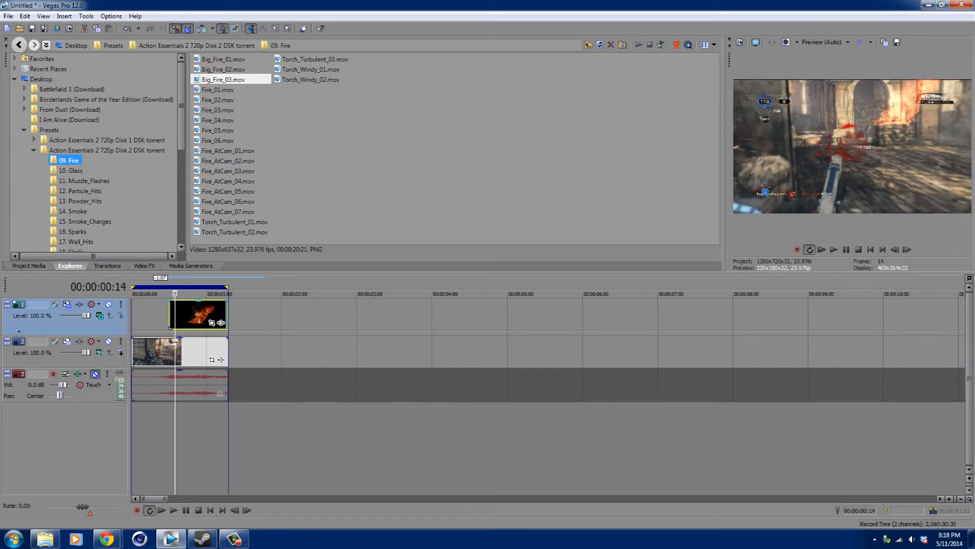
Try the Screen compositing mode on the top track, play the overlay, and switch the mode back to Add.
key(Right)
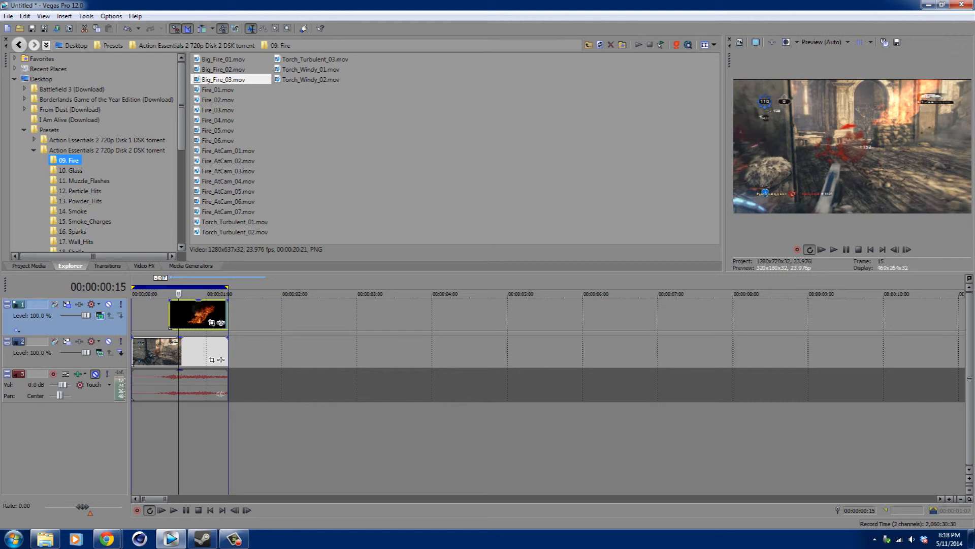
click(99, 315)
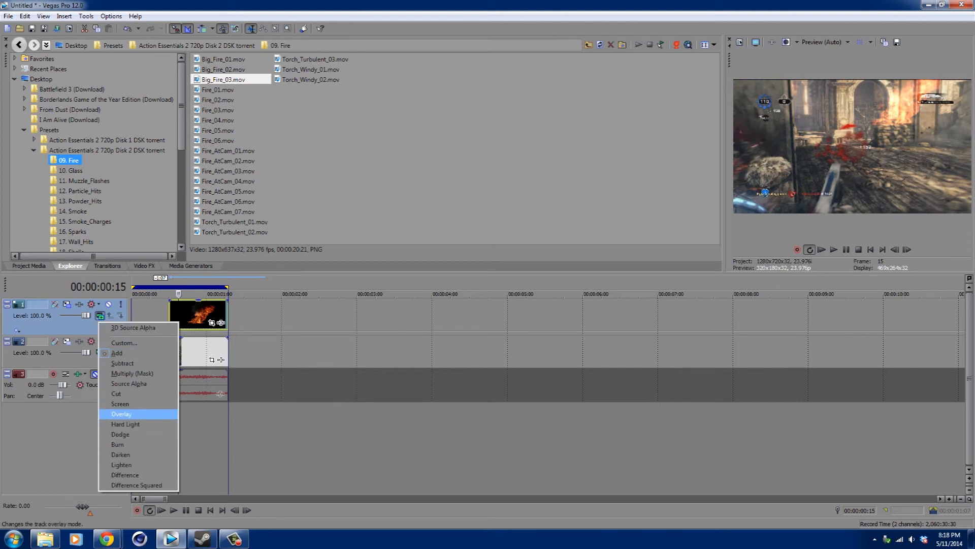
click(121, 404)
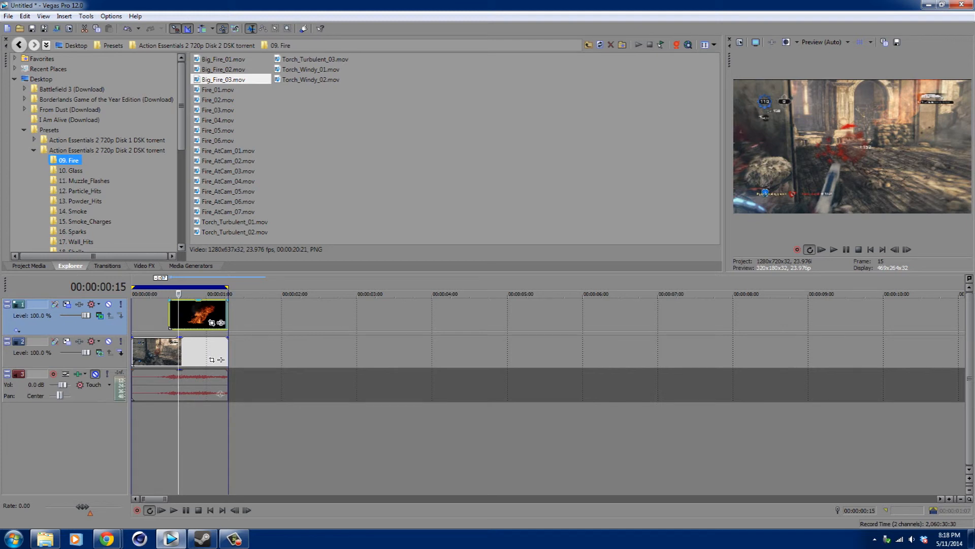
key(space)
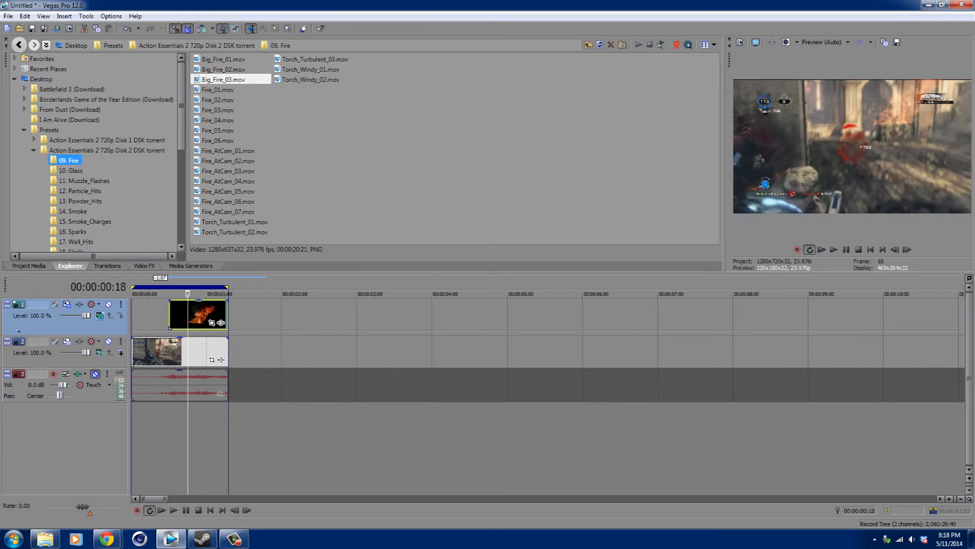
click(100, 315)
click(121, 353)
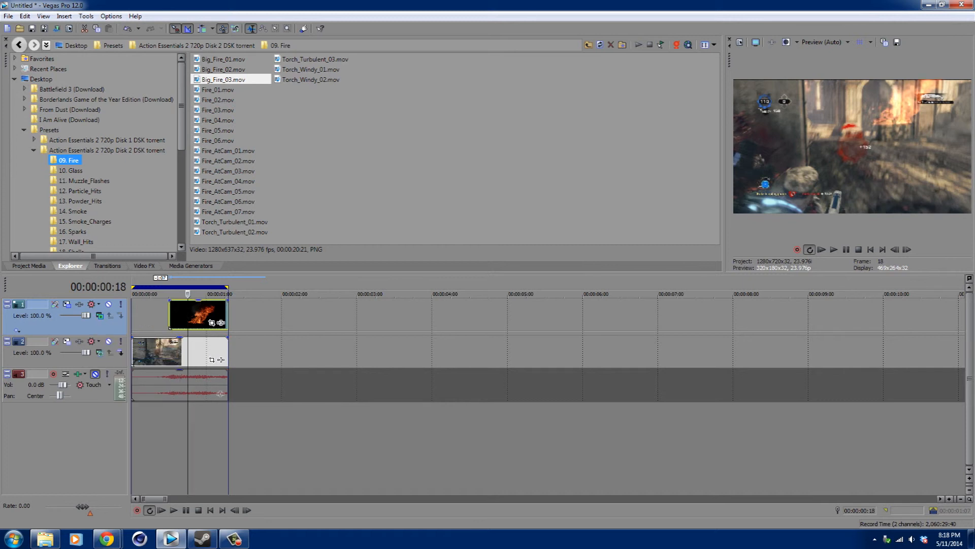
Apply Brightness and Contrast to the fire event, setting brightness to -0.129 and contrast to -0.156.
click(145, 265)
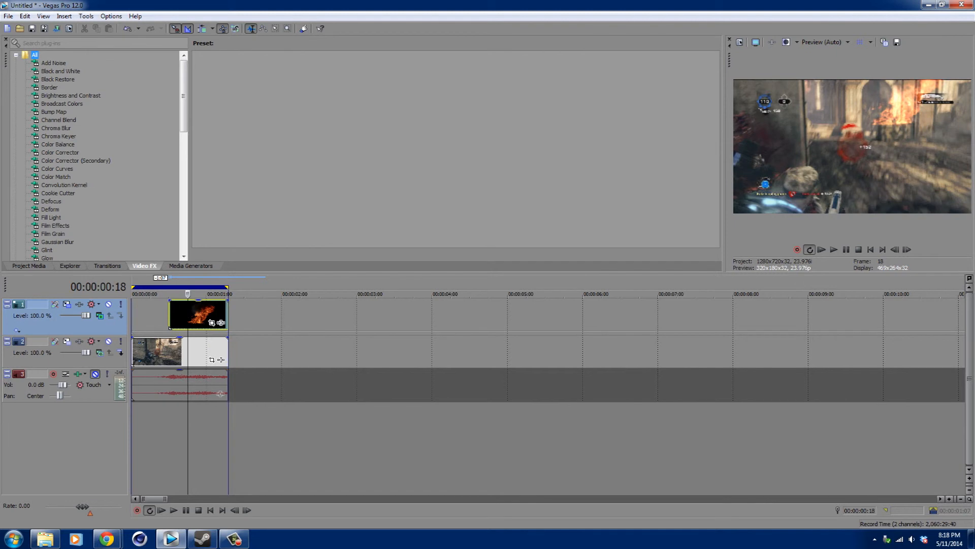
scroll(97, 153, down, 2)
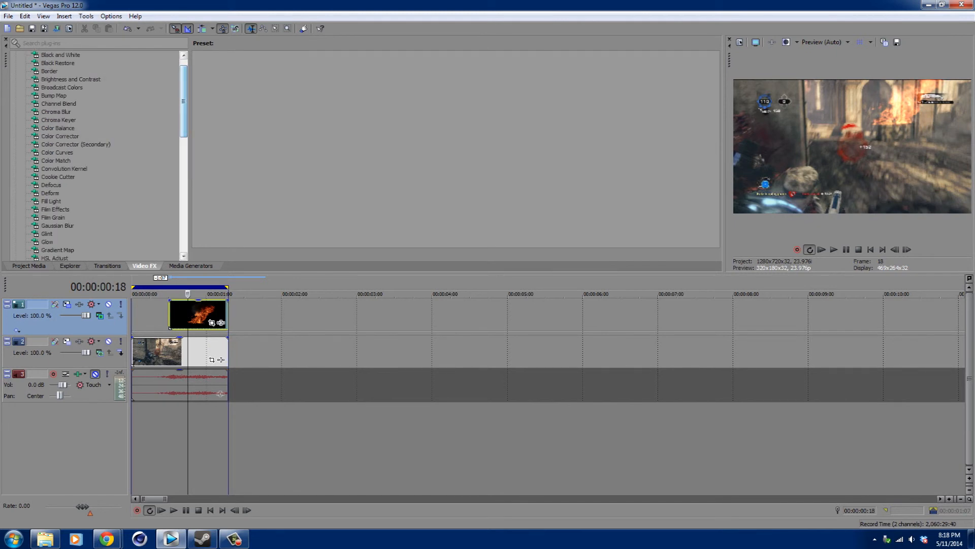
scroll(97, 152, down, 13)
scroll(97, 153, up, 15)
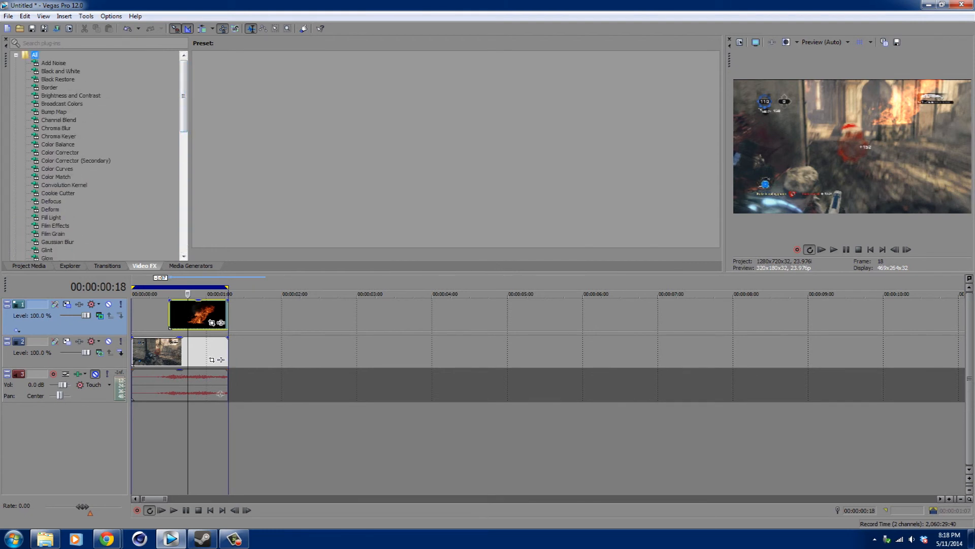
click(70, 95)
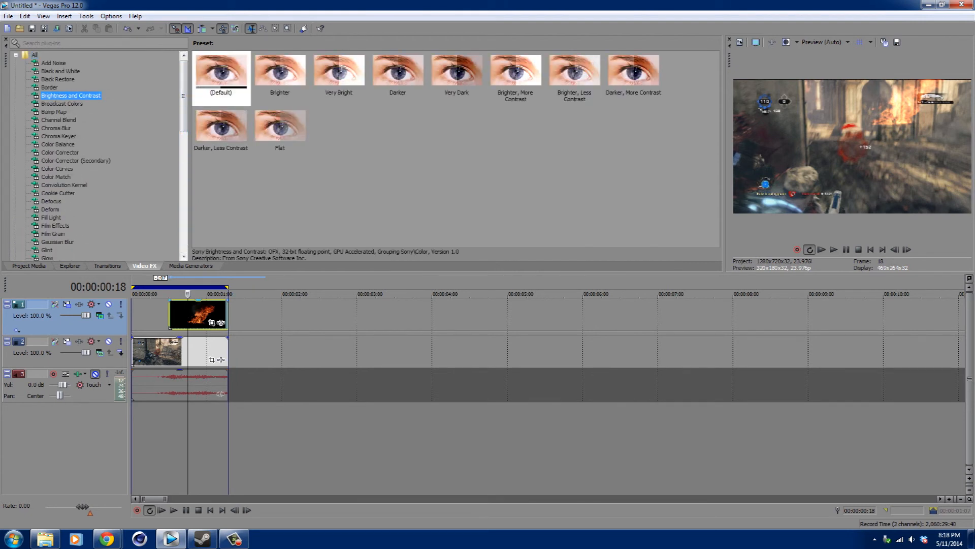
drag(70, 96, 196, 314)
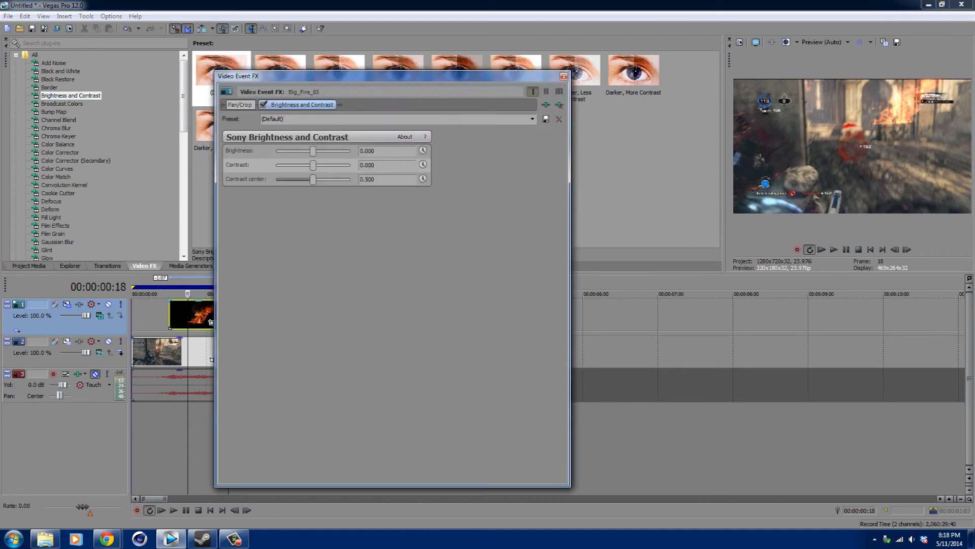
drag(316, 151, 306, 151)
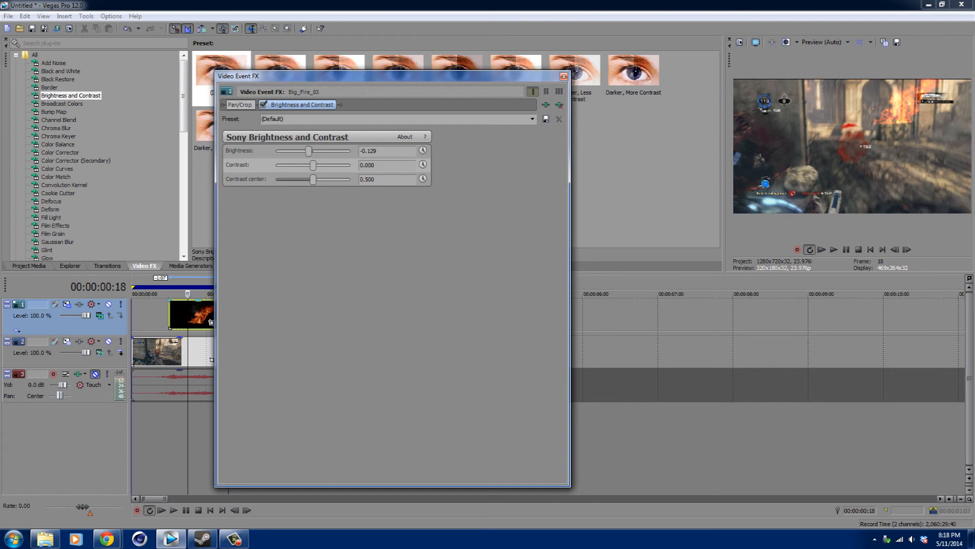
drag(326, 165, 308, 165)
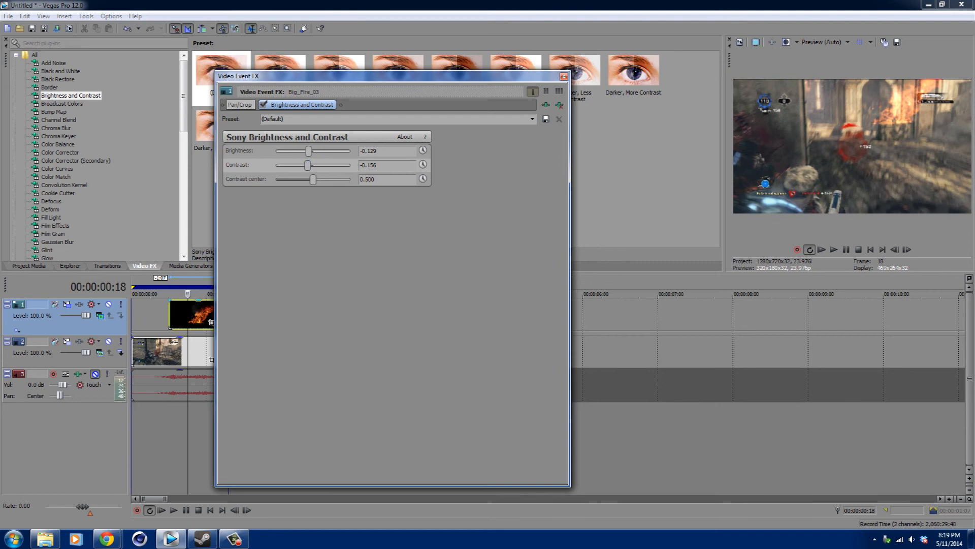
click(563, 76)
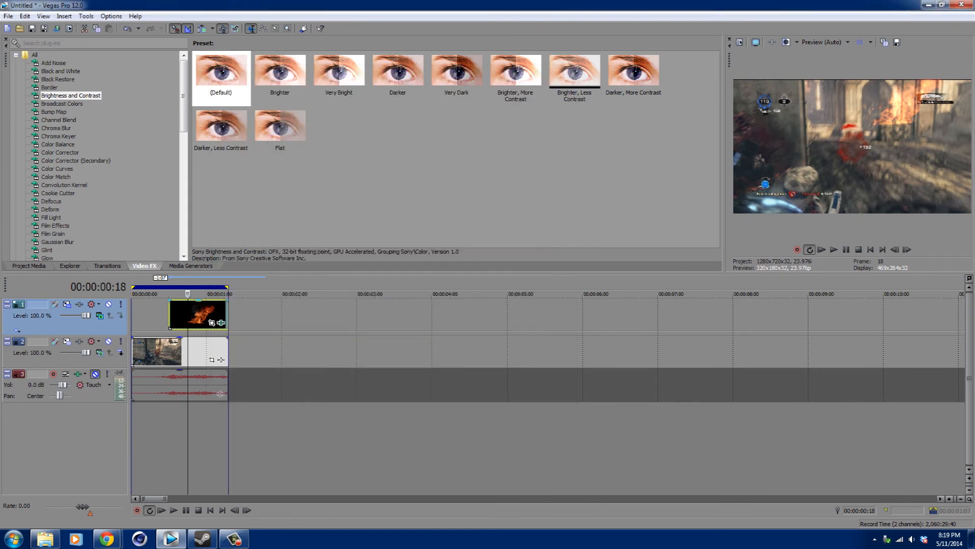